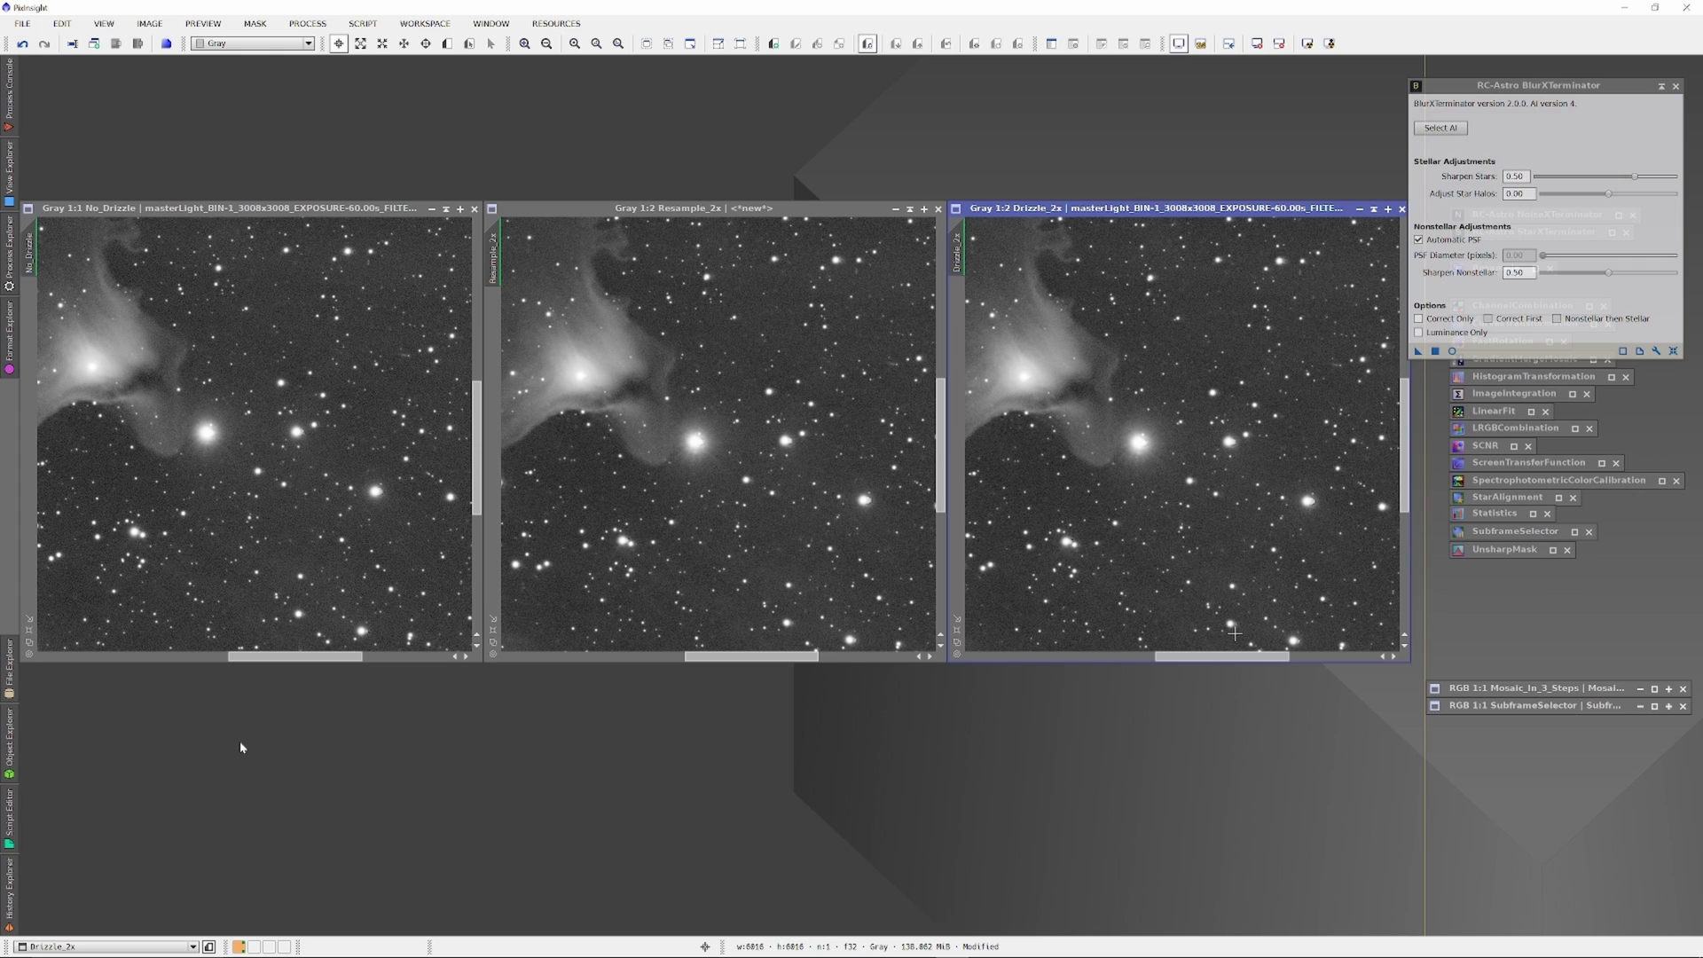
key(ctrl+plus)
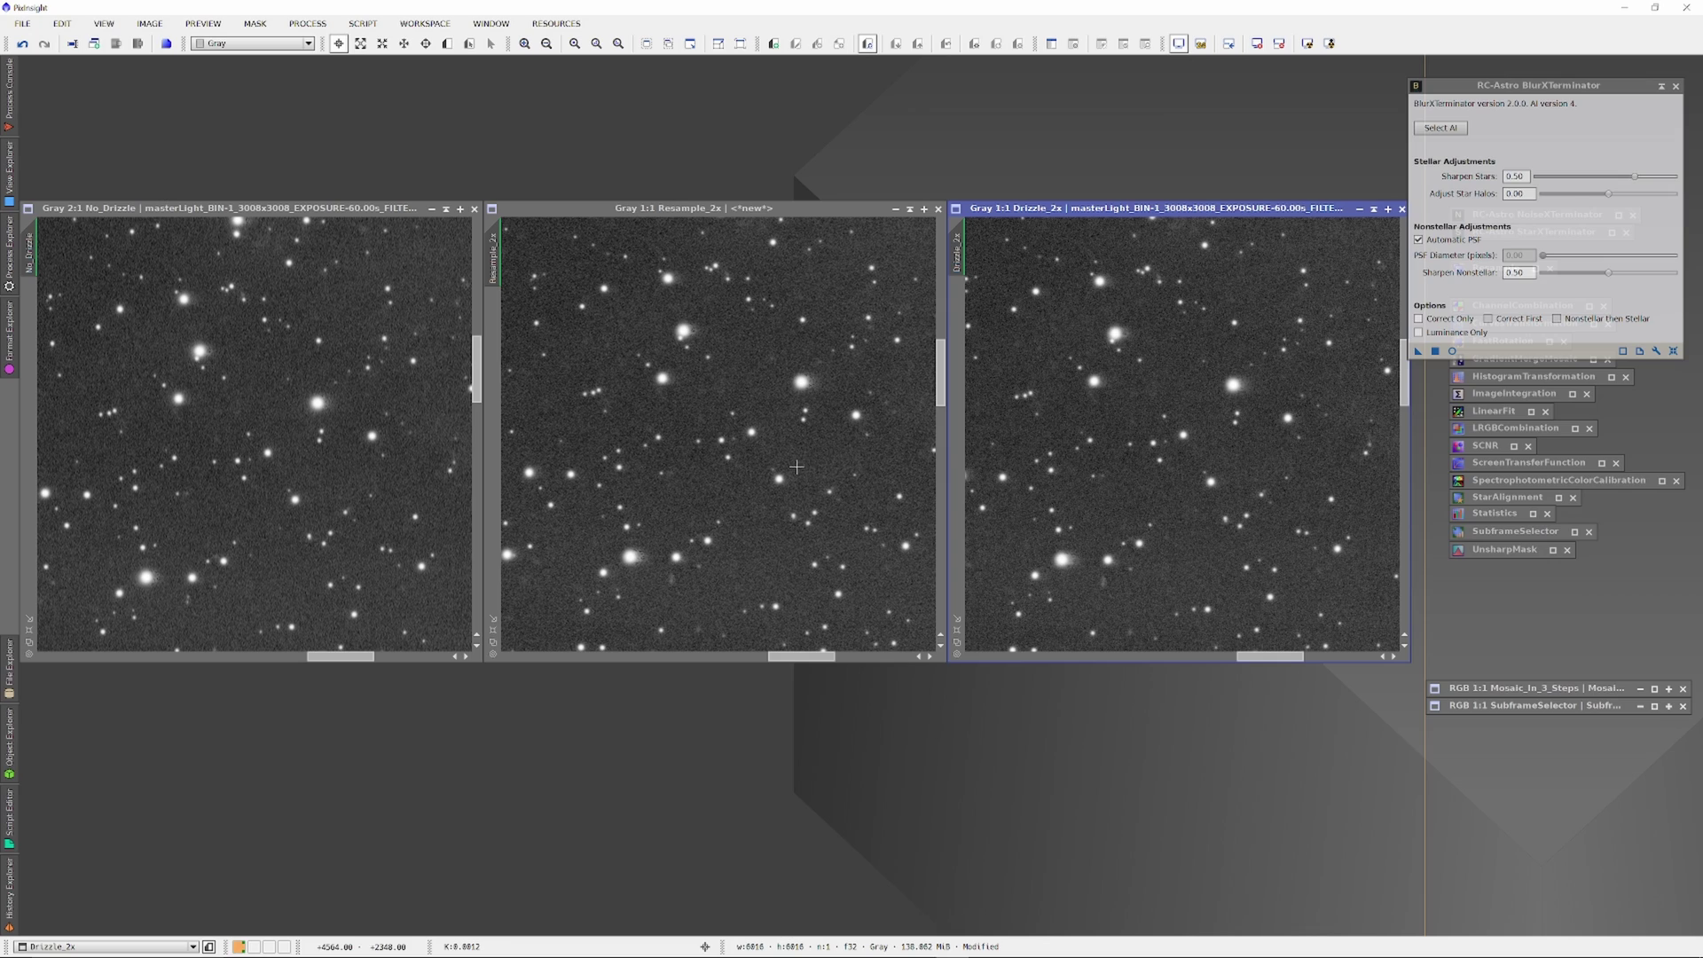
Pan the Resample_2x, Drizzle_2x and No_Drizzle views to the same star field
drag(797, 466, 731, 497)
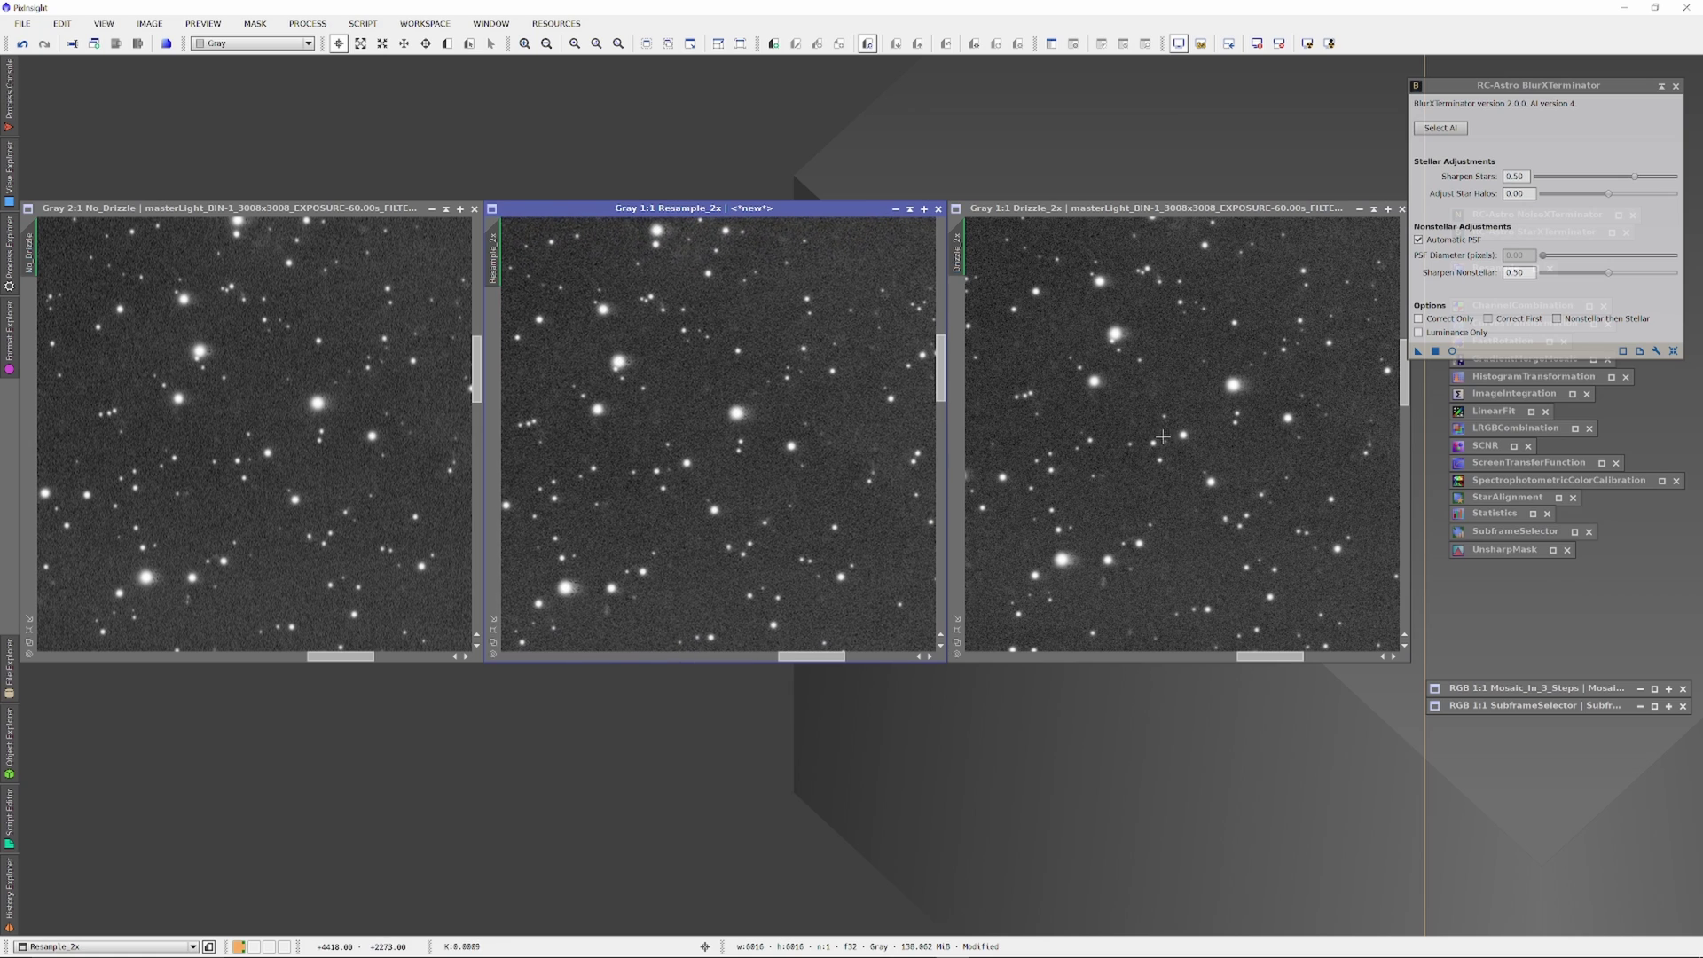
drag(1163, 436, 1151, 487)
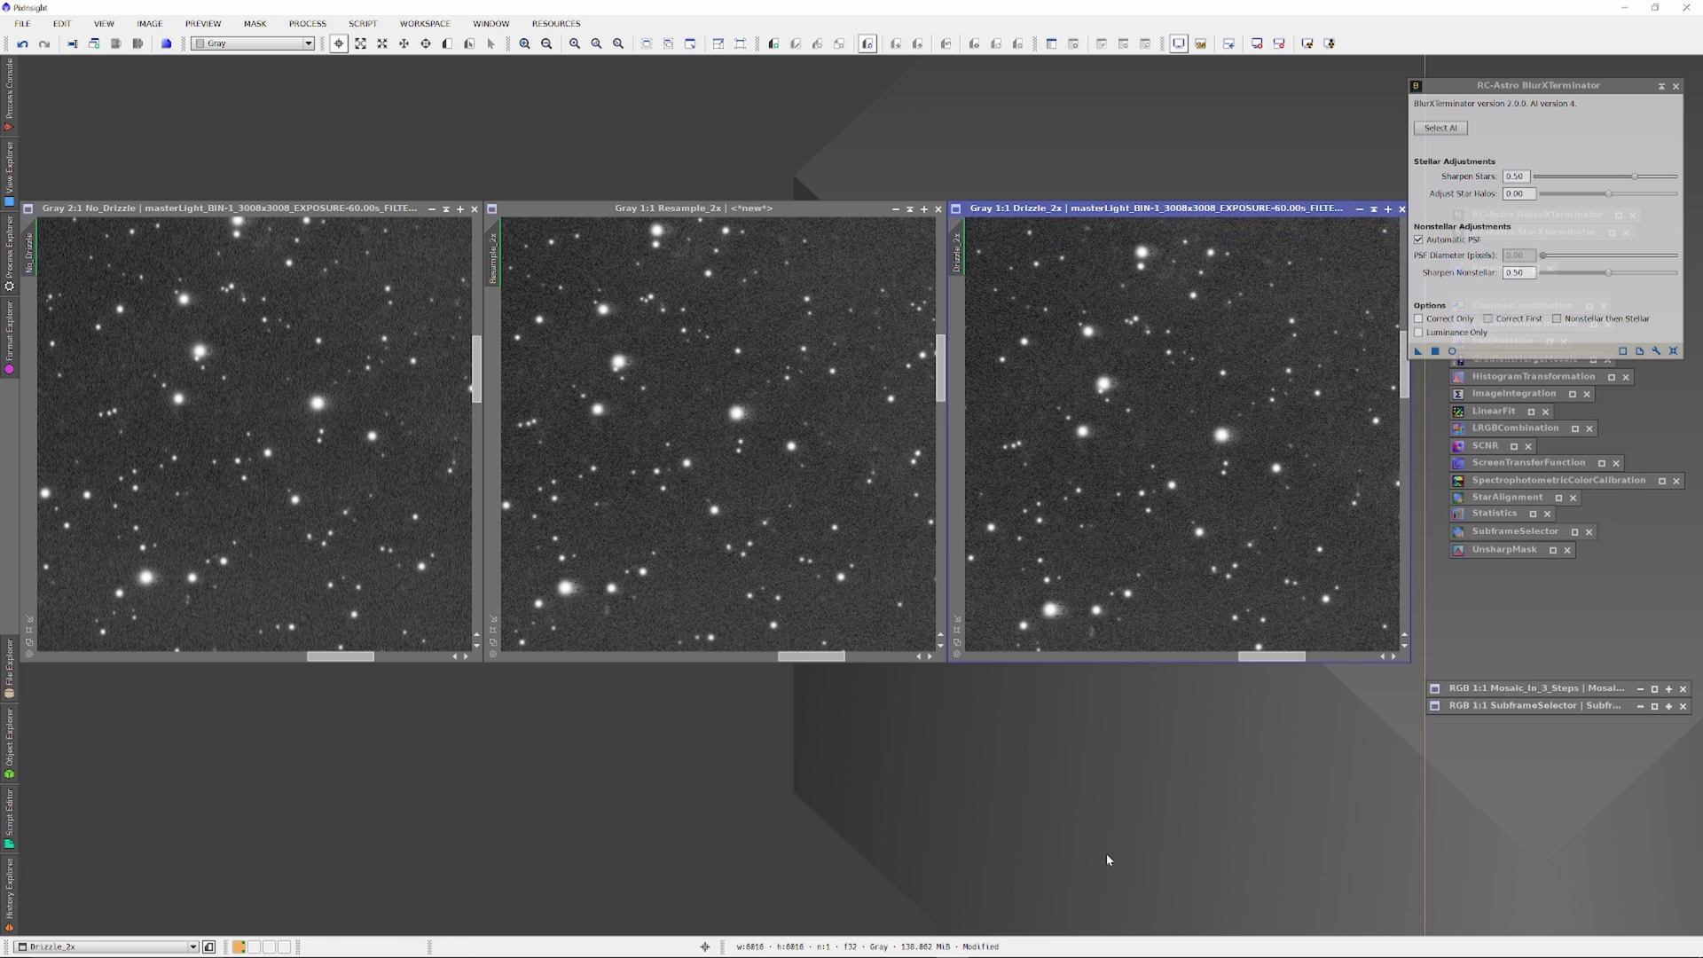
drag(339, 537, 332, 556)
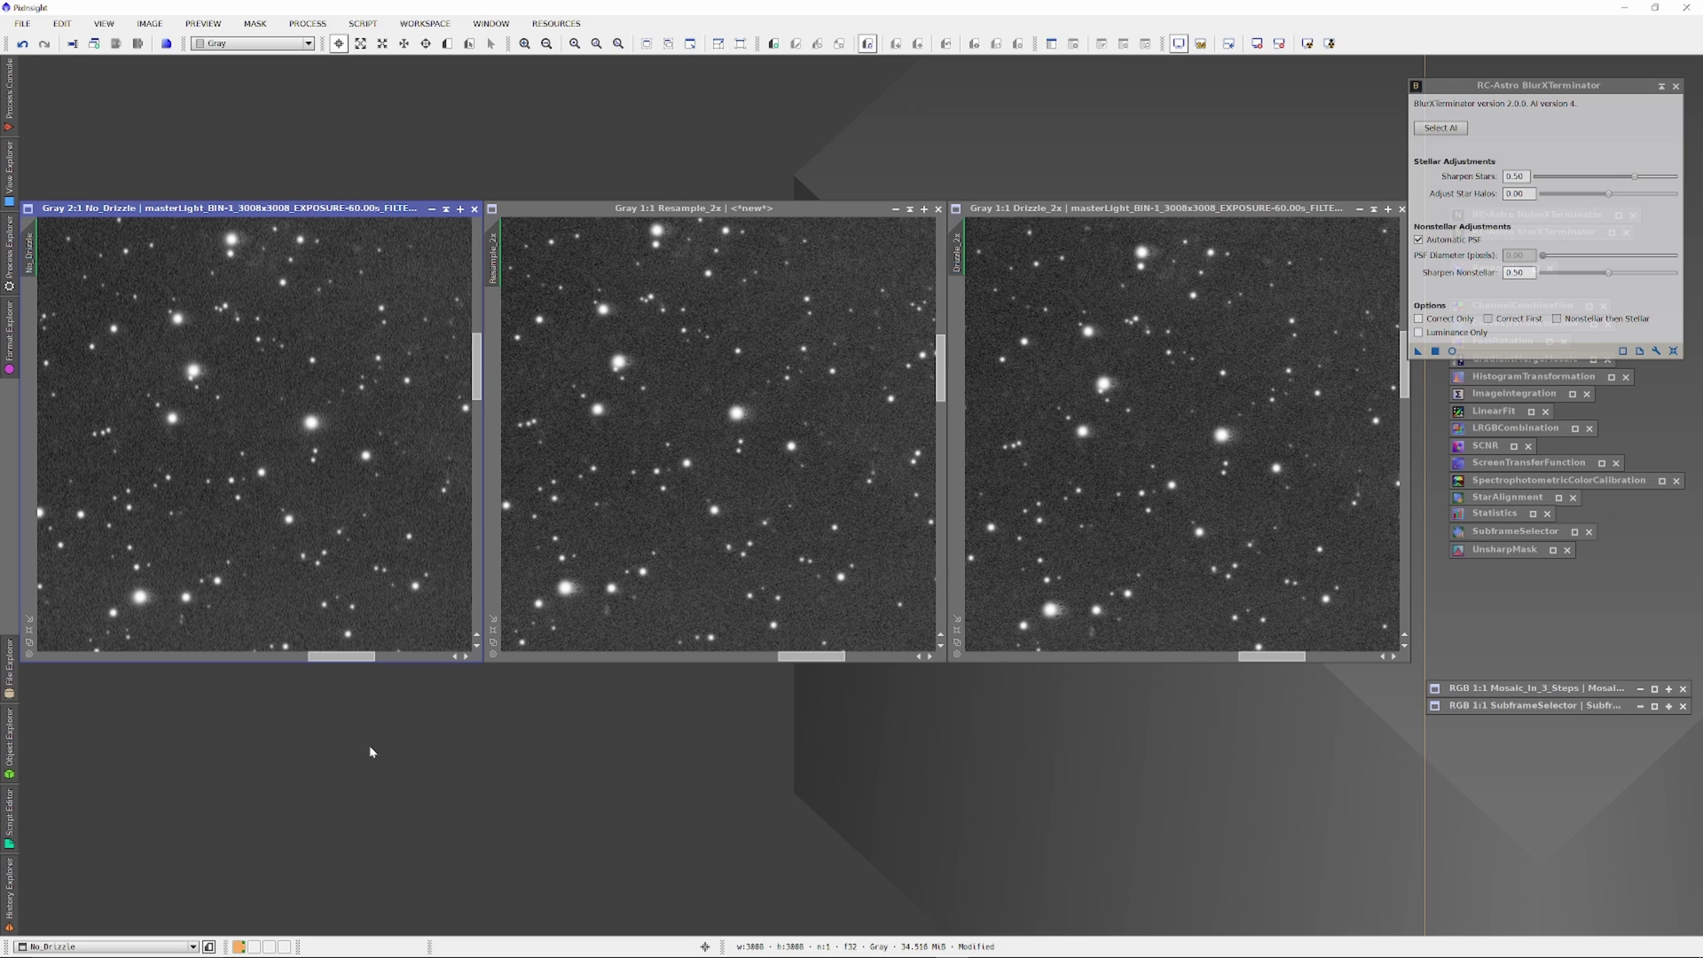
Zoom all three views back out to the whole nebula and close BlurXTerminator
scroll(312, 502, down, 3)
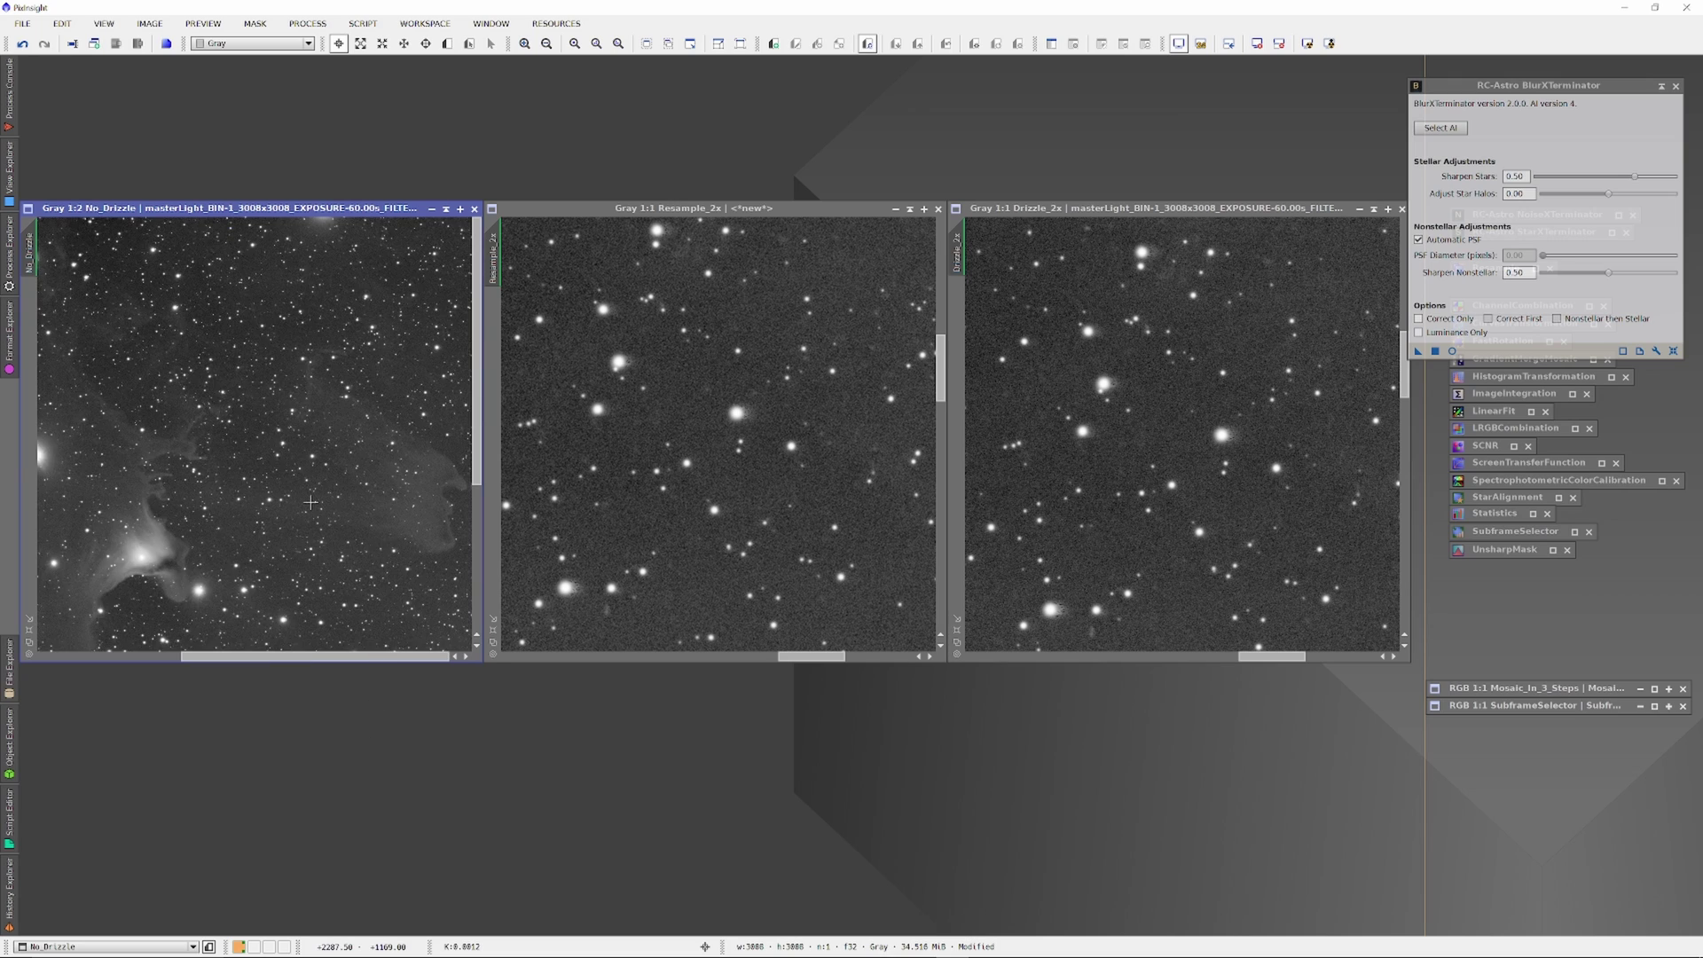
scroll(625, 539, down, 4)
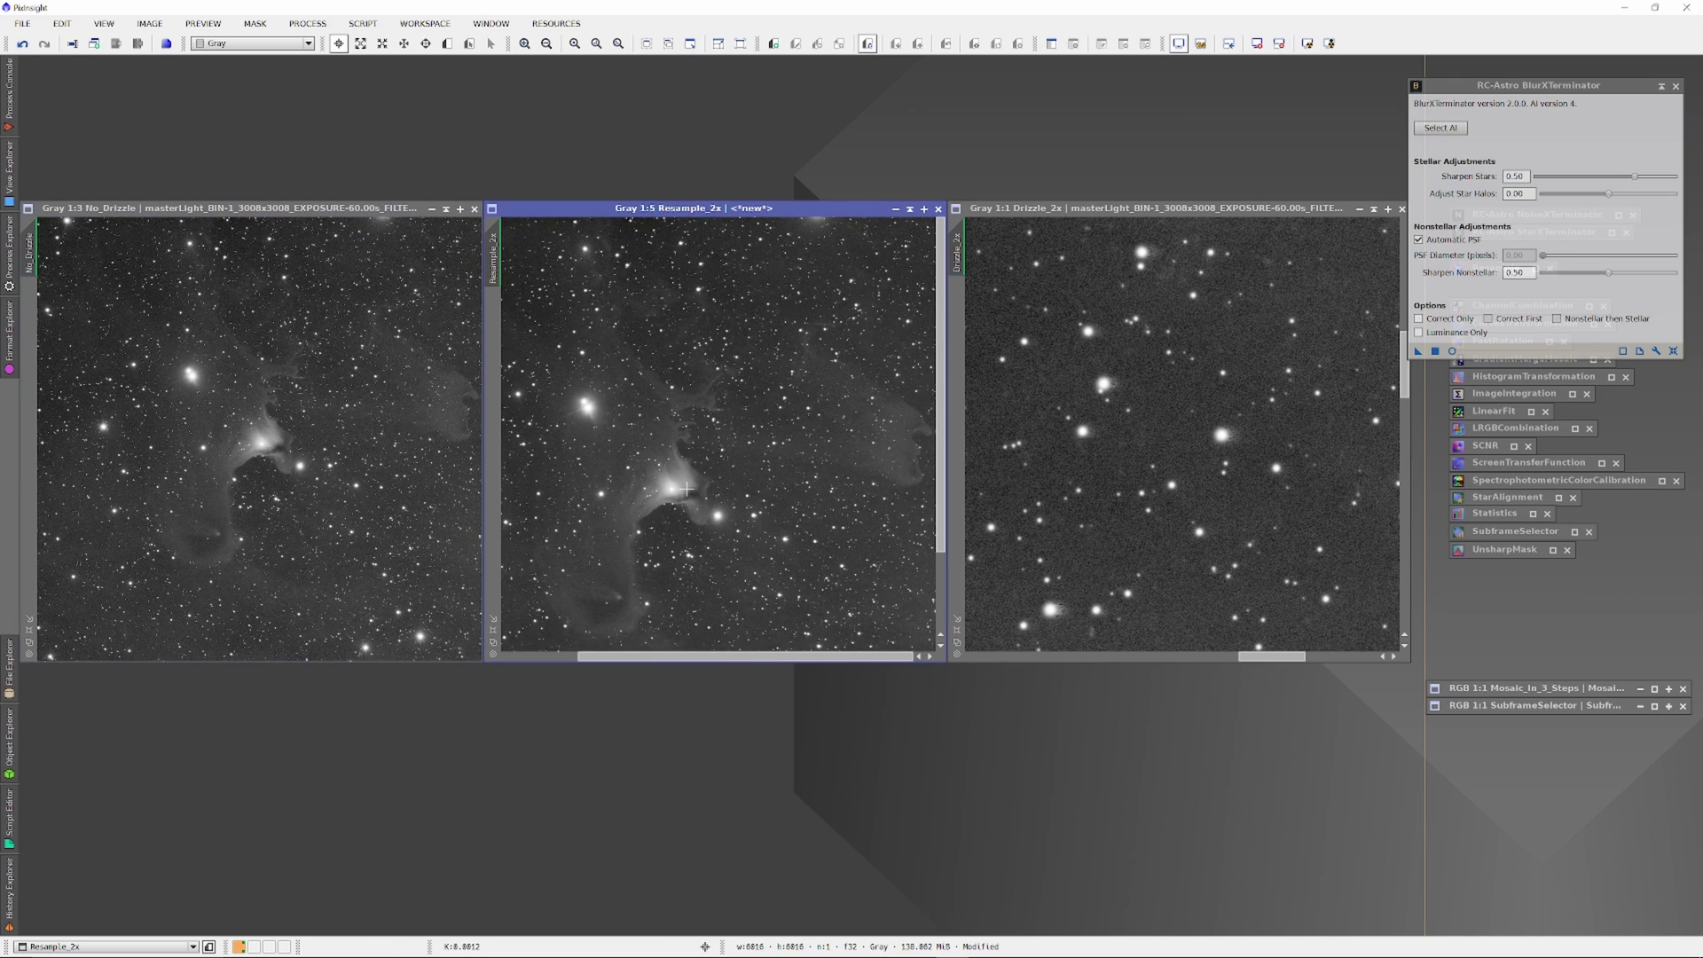
scroll(626, 540, down, 1)
scroll(1186, 536, down, 5)
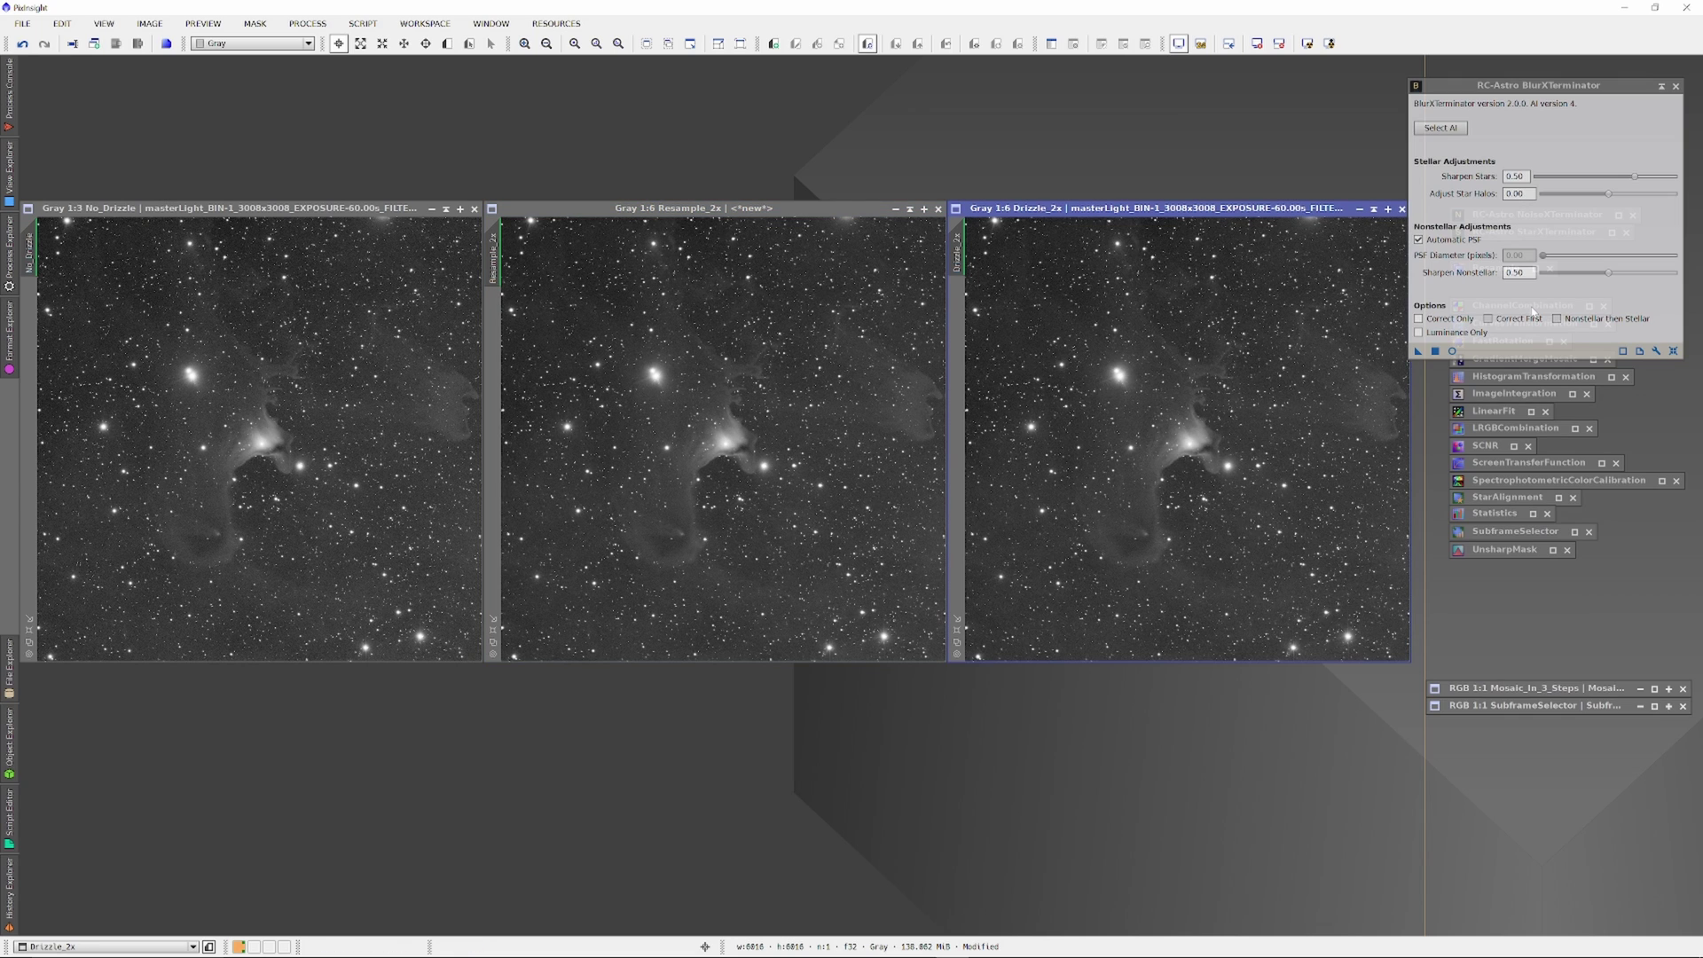
click(1676, 86)
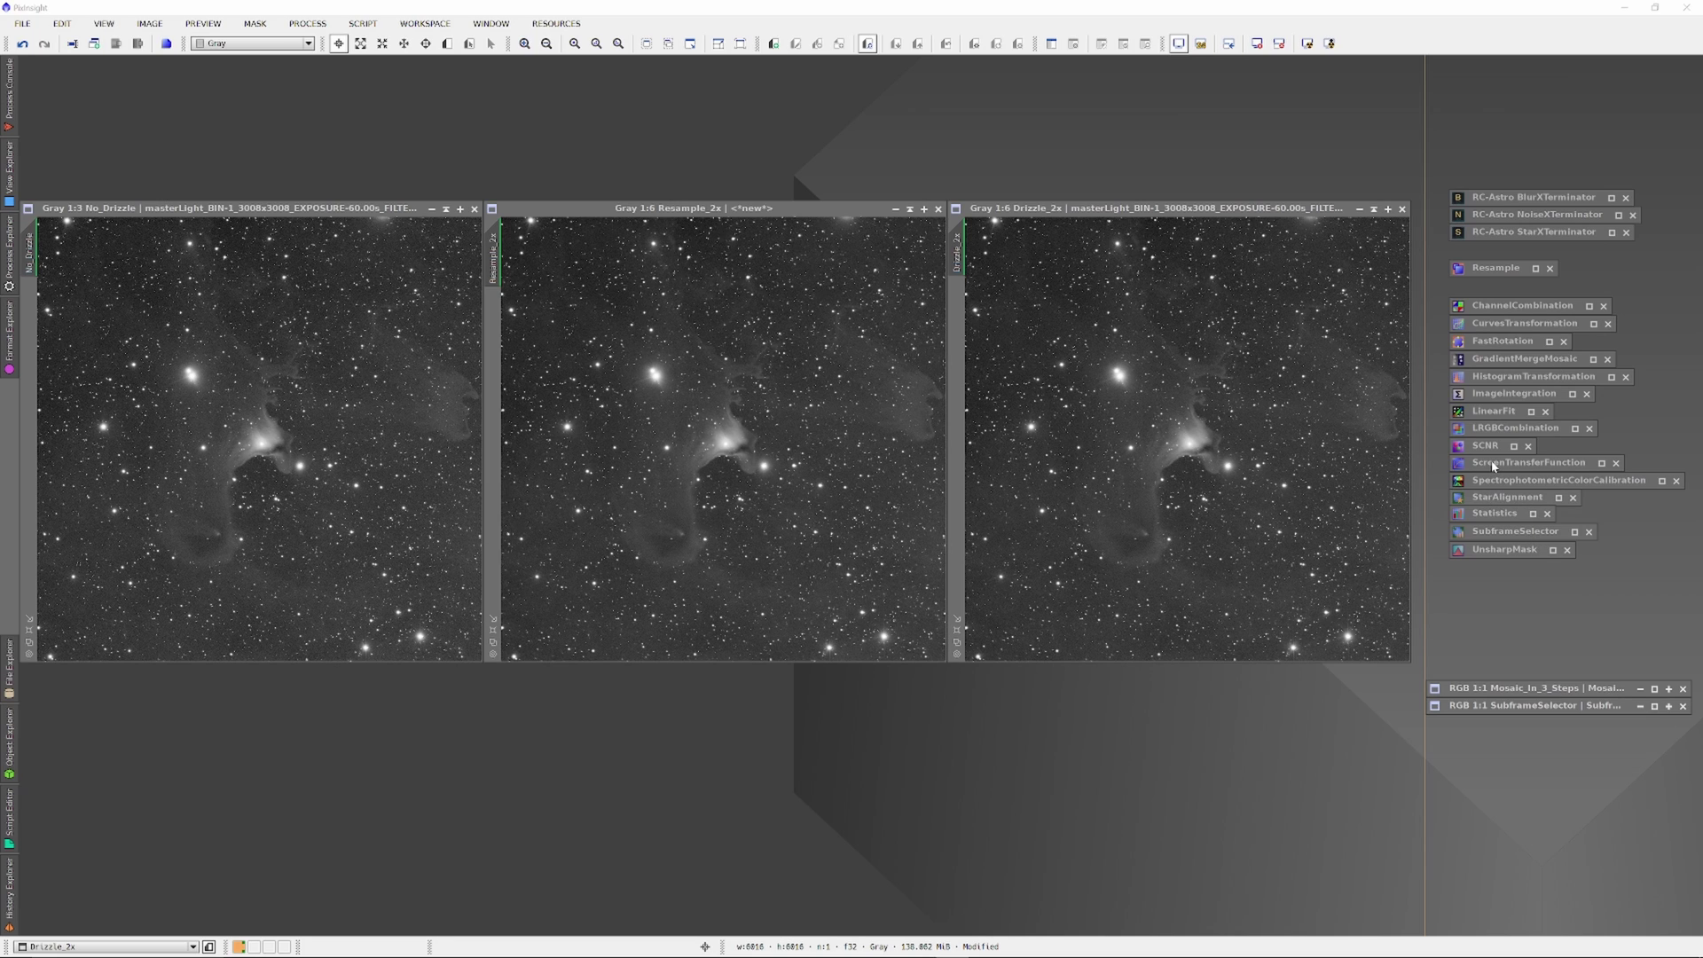
Run saved StarXTerminator settings on No_Drizzle, then apply the histogram stretch to RGB_NoDrizzle
double_click(1534, 232)
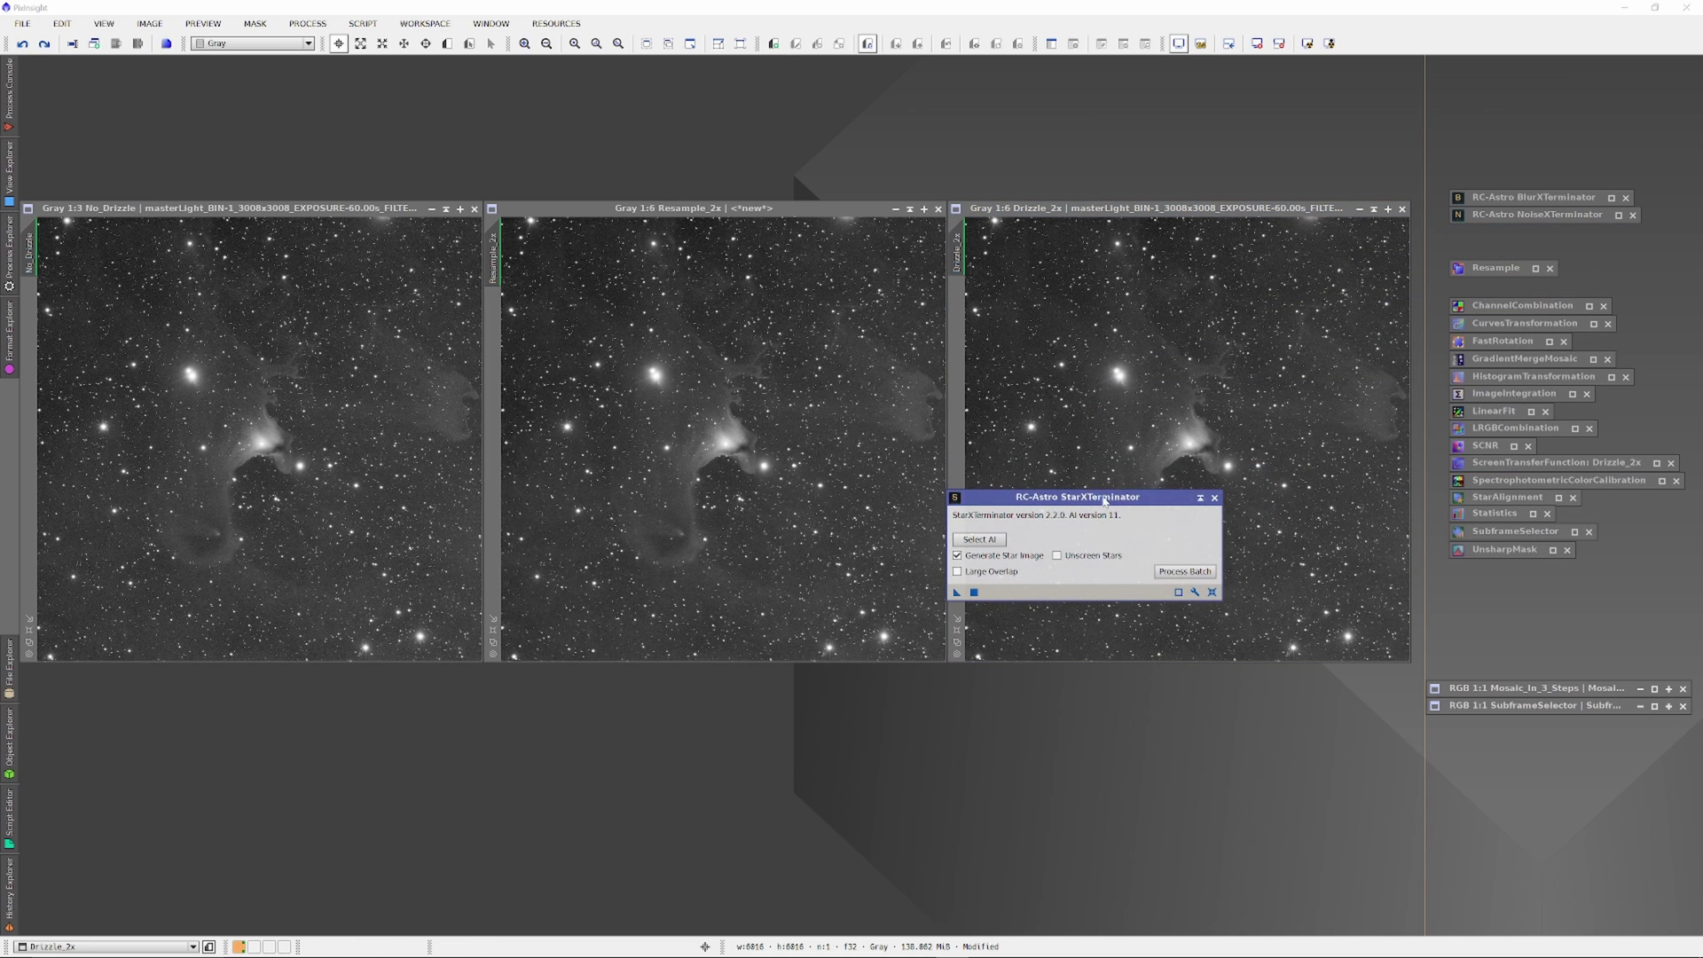
drag(1104, 501, 1287, 684)
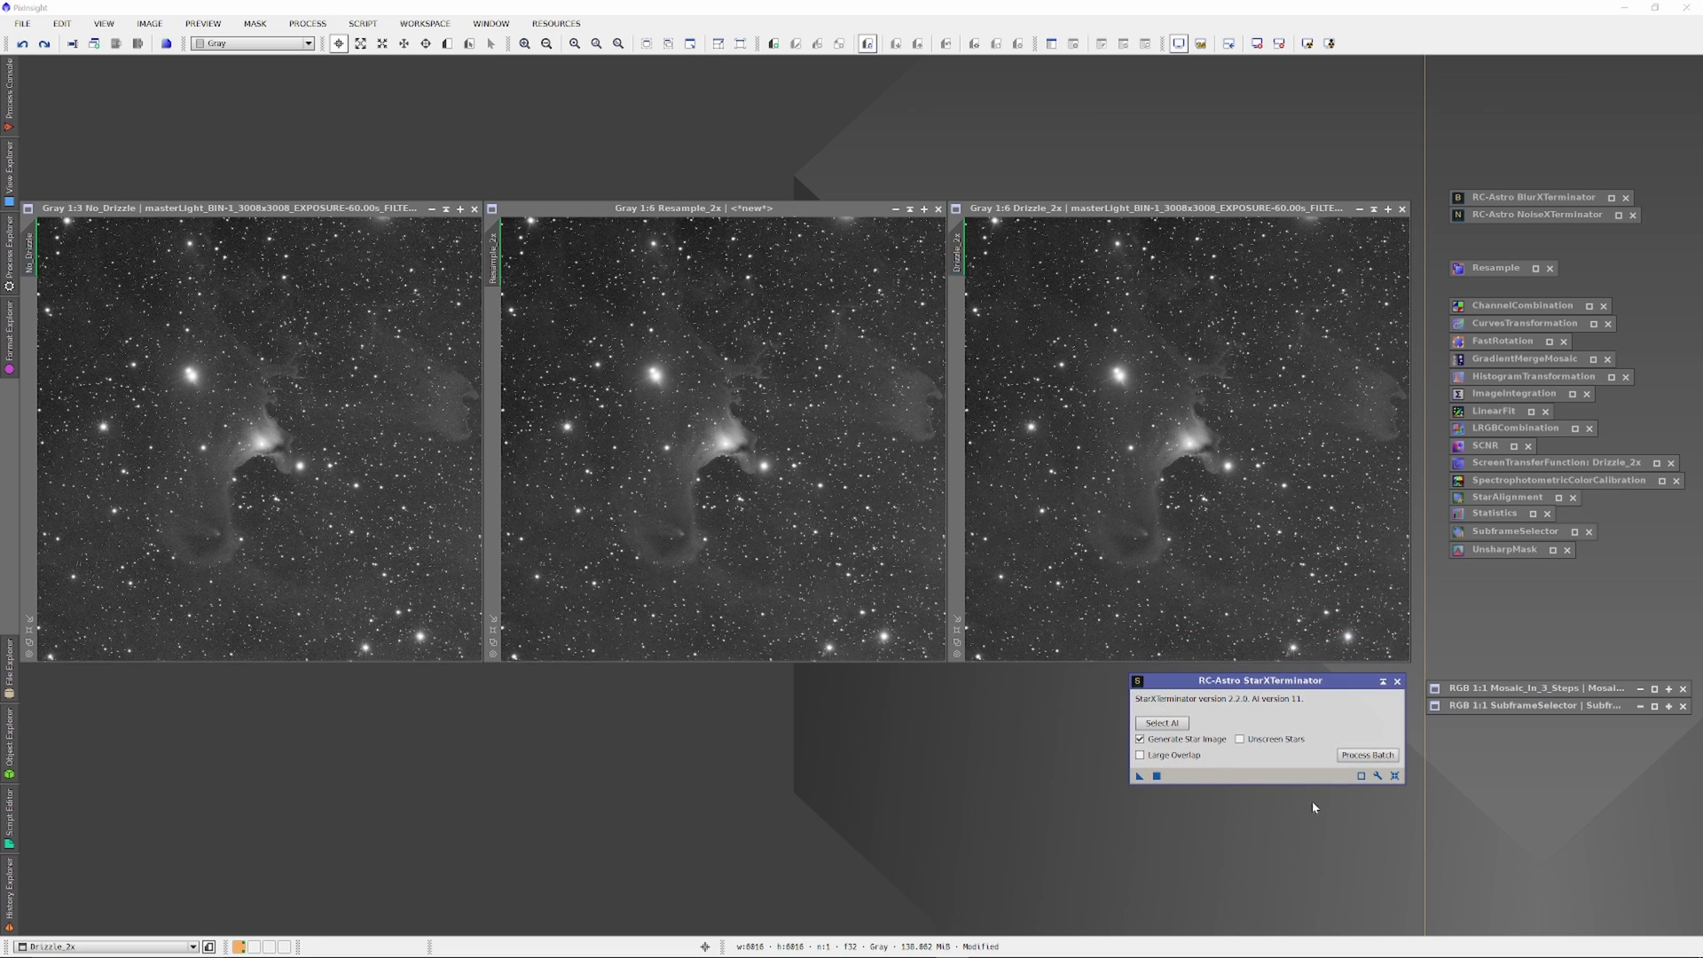
drag(1140, 776, 391, 565)
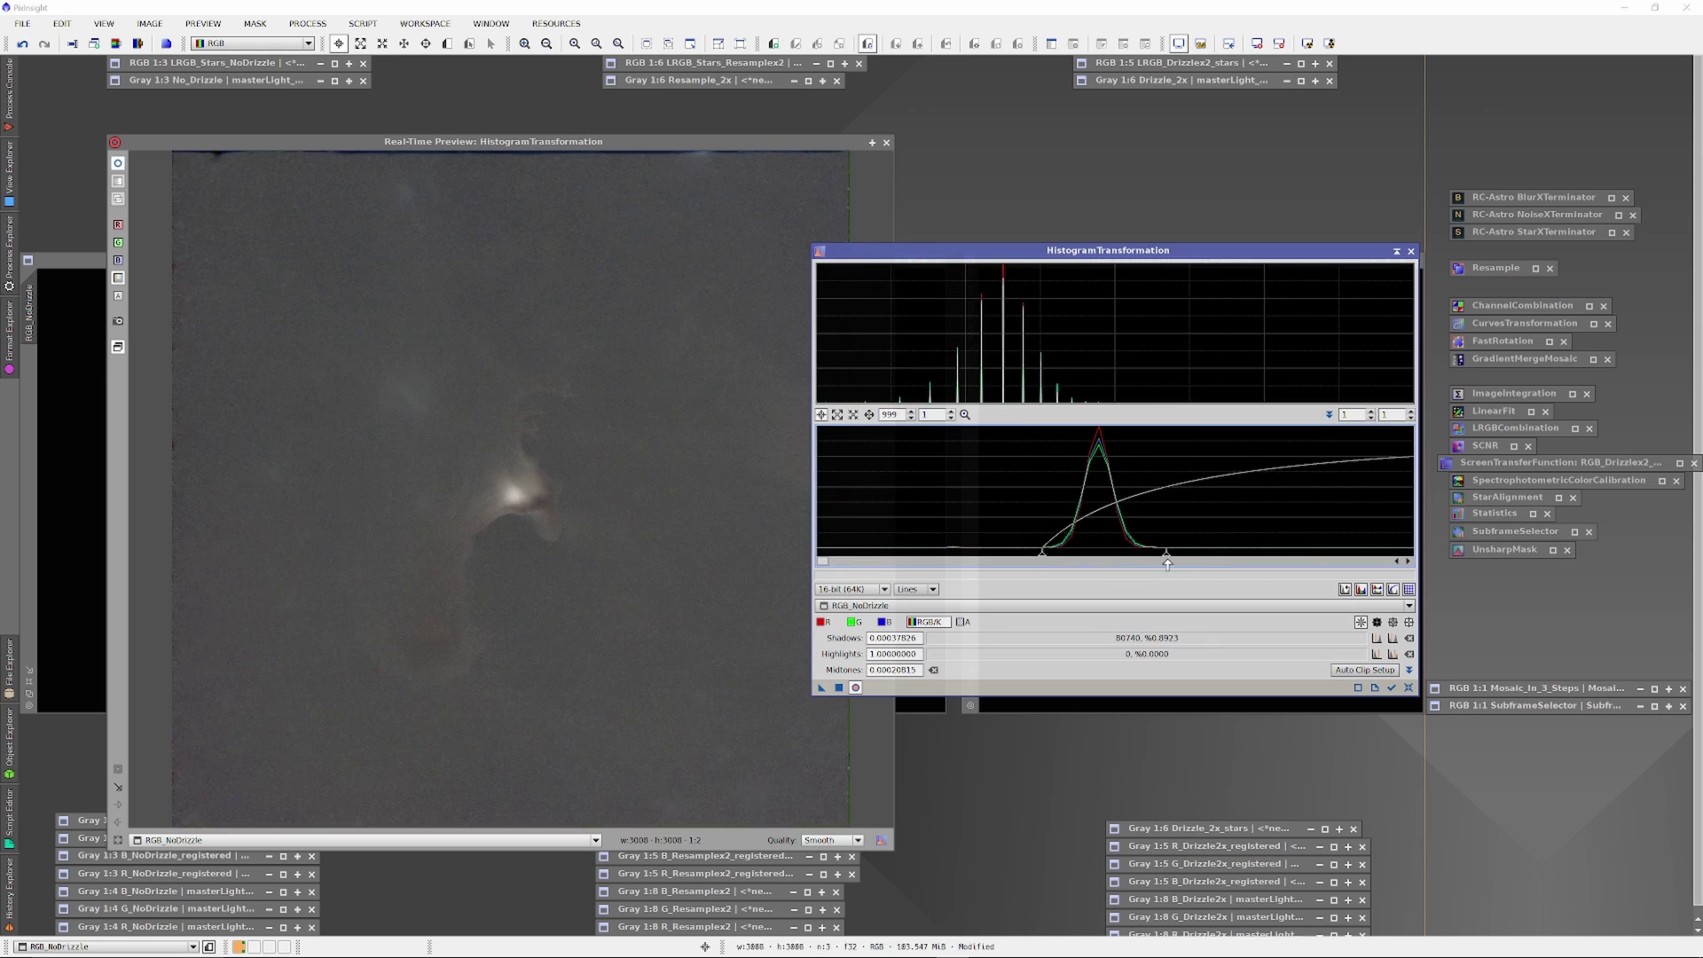
click(855, 688)
drag(821, 688, 355, 577)
Rename the middle colour image to RGB_Resamplex2
drag(1107, 250, 1247, 375)
double_click(730, 373)
text(RGB_Resamplex2)
key(Return)
Apply the same histogram stretch to RGB_Resamplex2 and RGB_Drizzlex2
click(905, 742)
click(1197, 260)
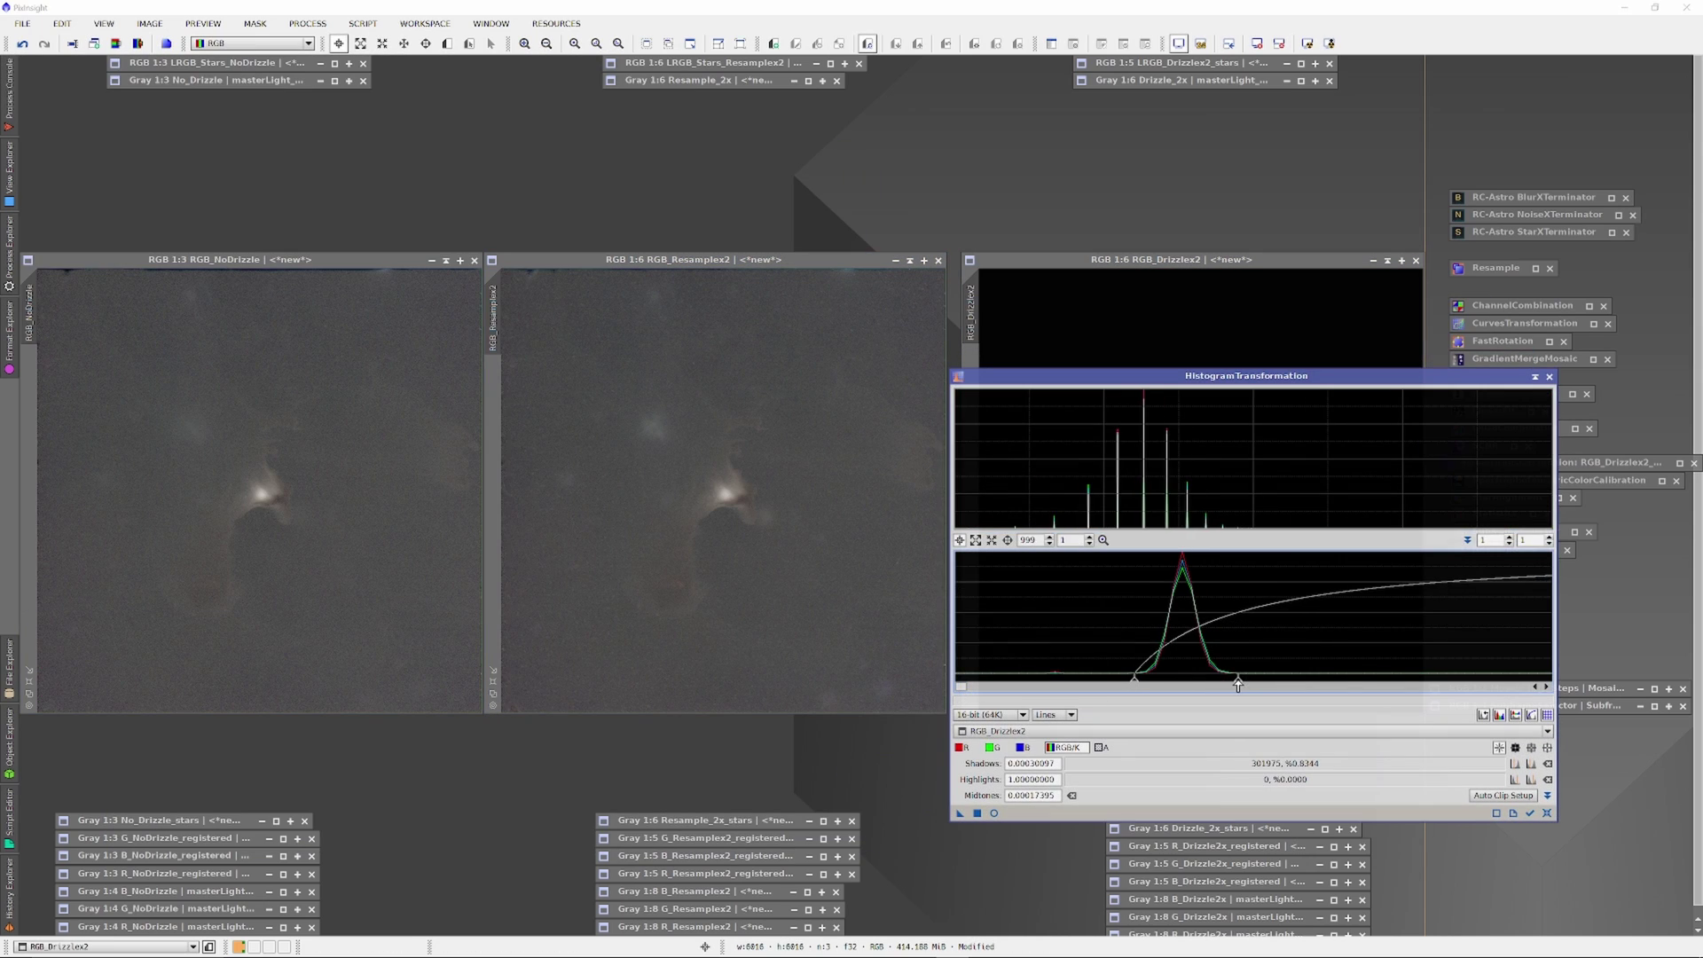
click(976, 813)
click(1550, 376)
Load the saved CurvesTransformation settings with Real-Time Preview enabled
scroll(278, 556, up, 5)
scroll(709, 496, up, 4)
scroll(1141, 464, up, 4)
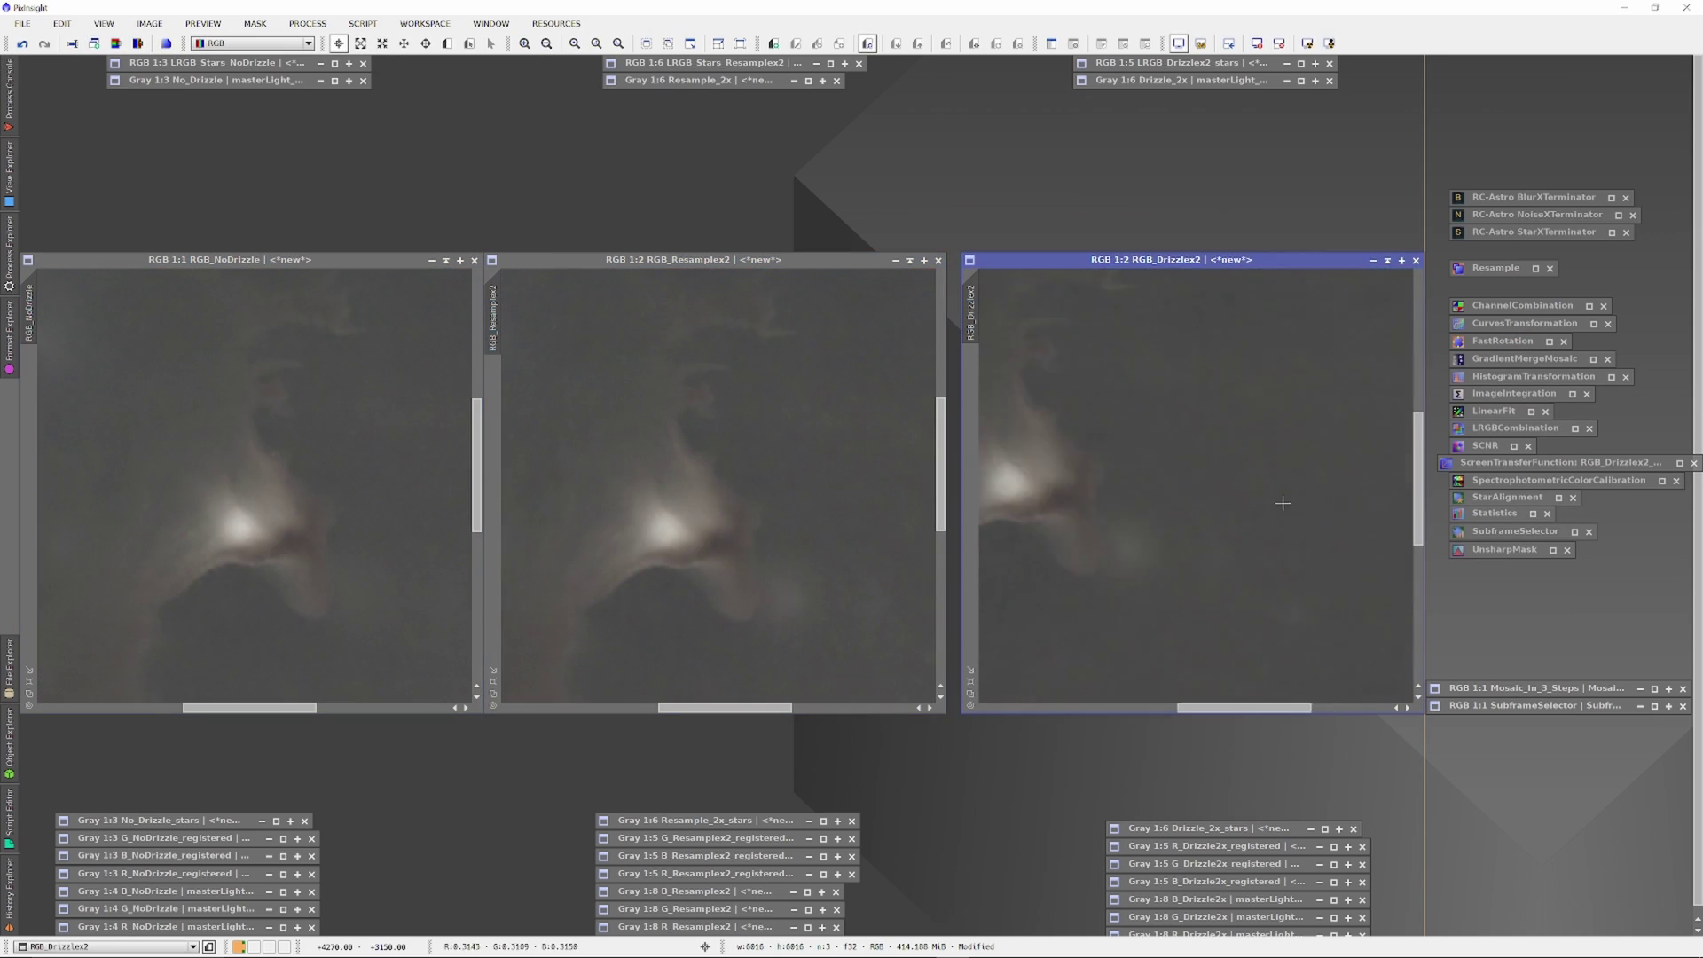
scroll(1281, 498, up, 4)
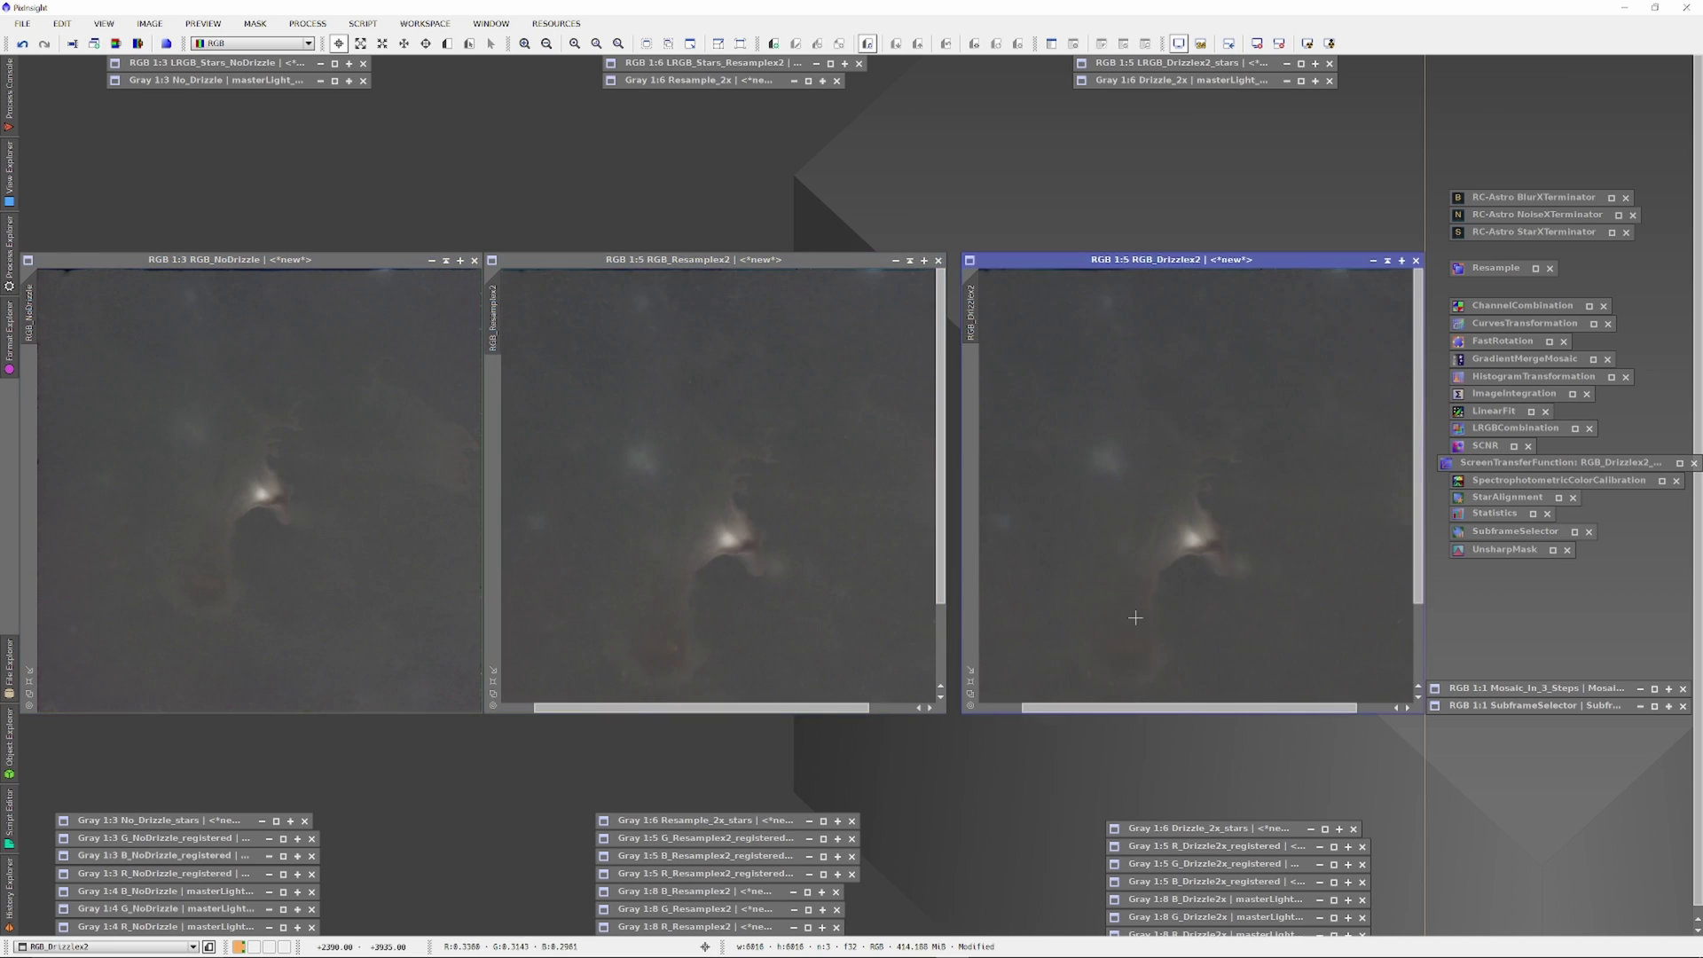
double_click(1524, 323)
click(897, 785)
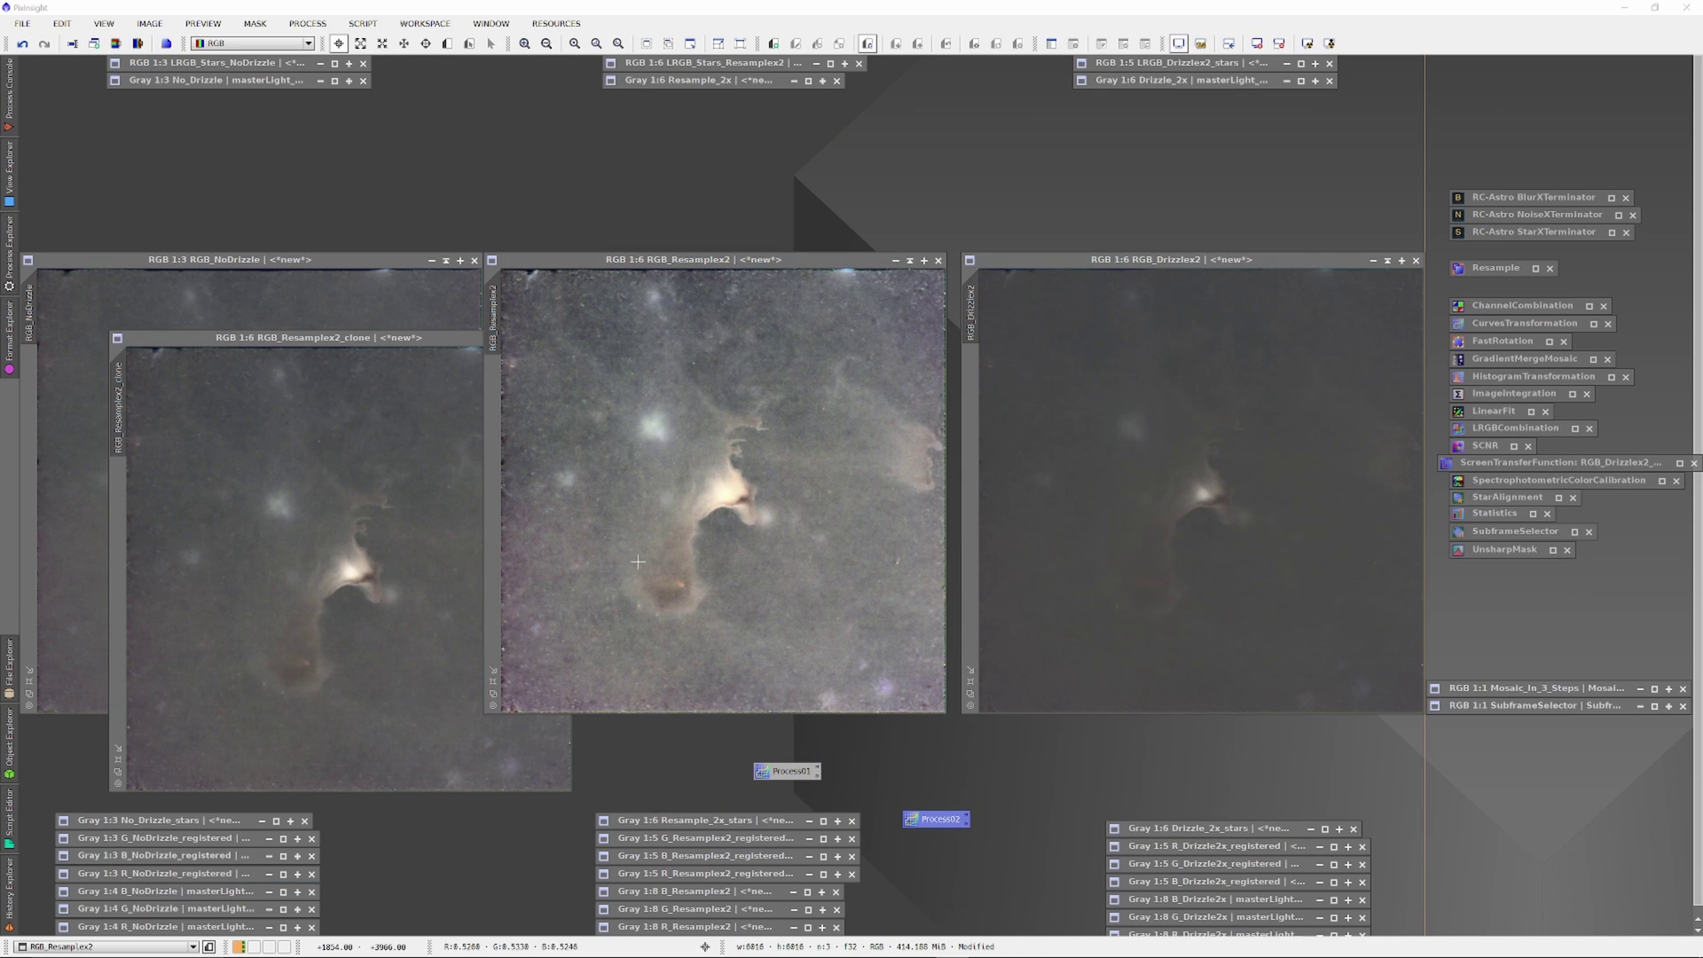
Raise a point on the contrast curve for the middle colour image, then close the live preview
right_click(839, 363)
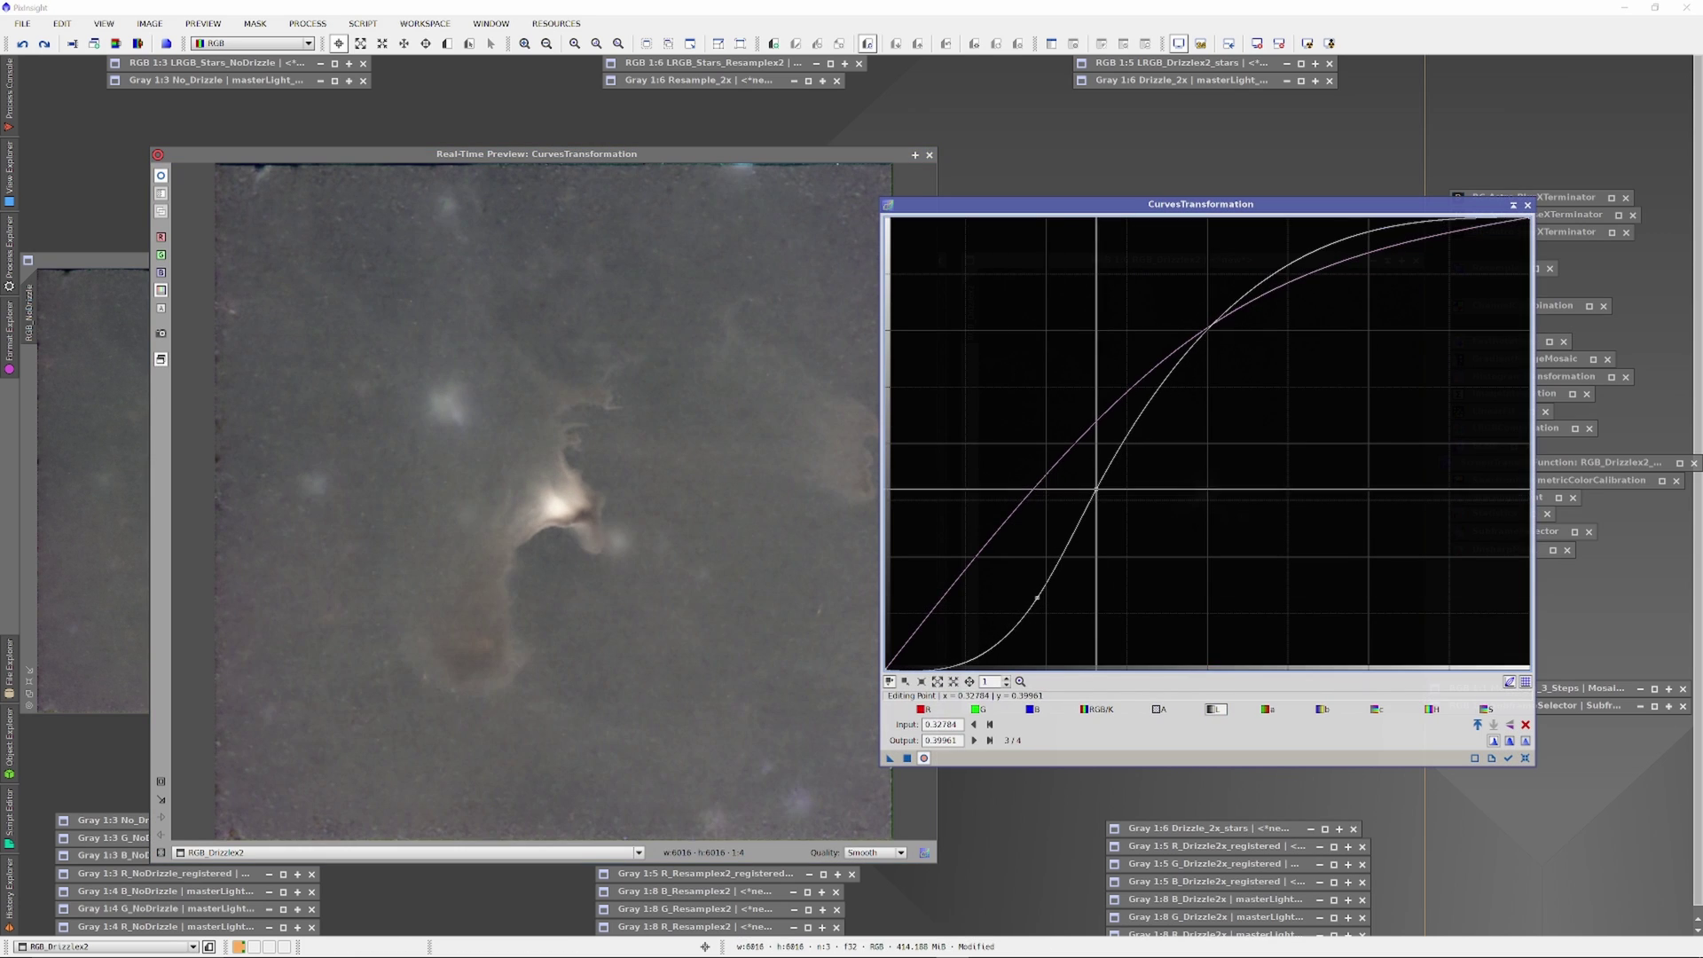
drag(1037, 597, 1059, 561)
click(929, 156)
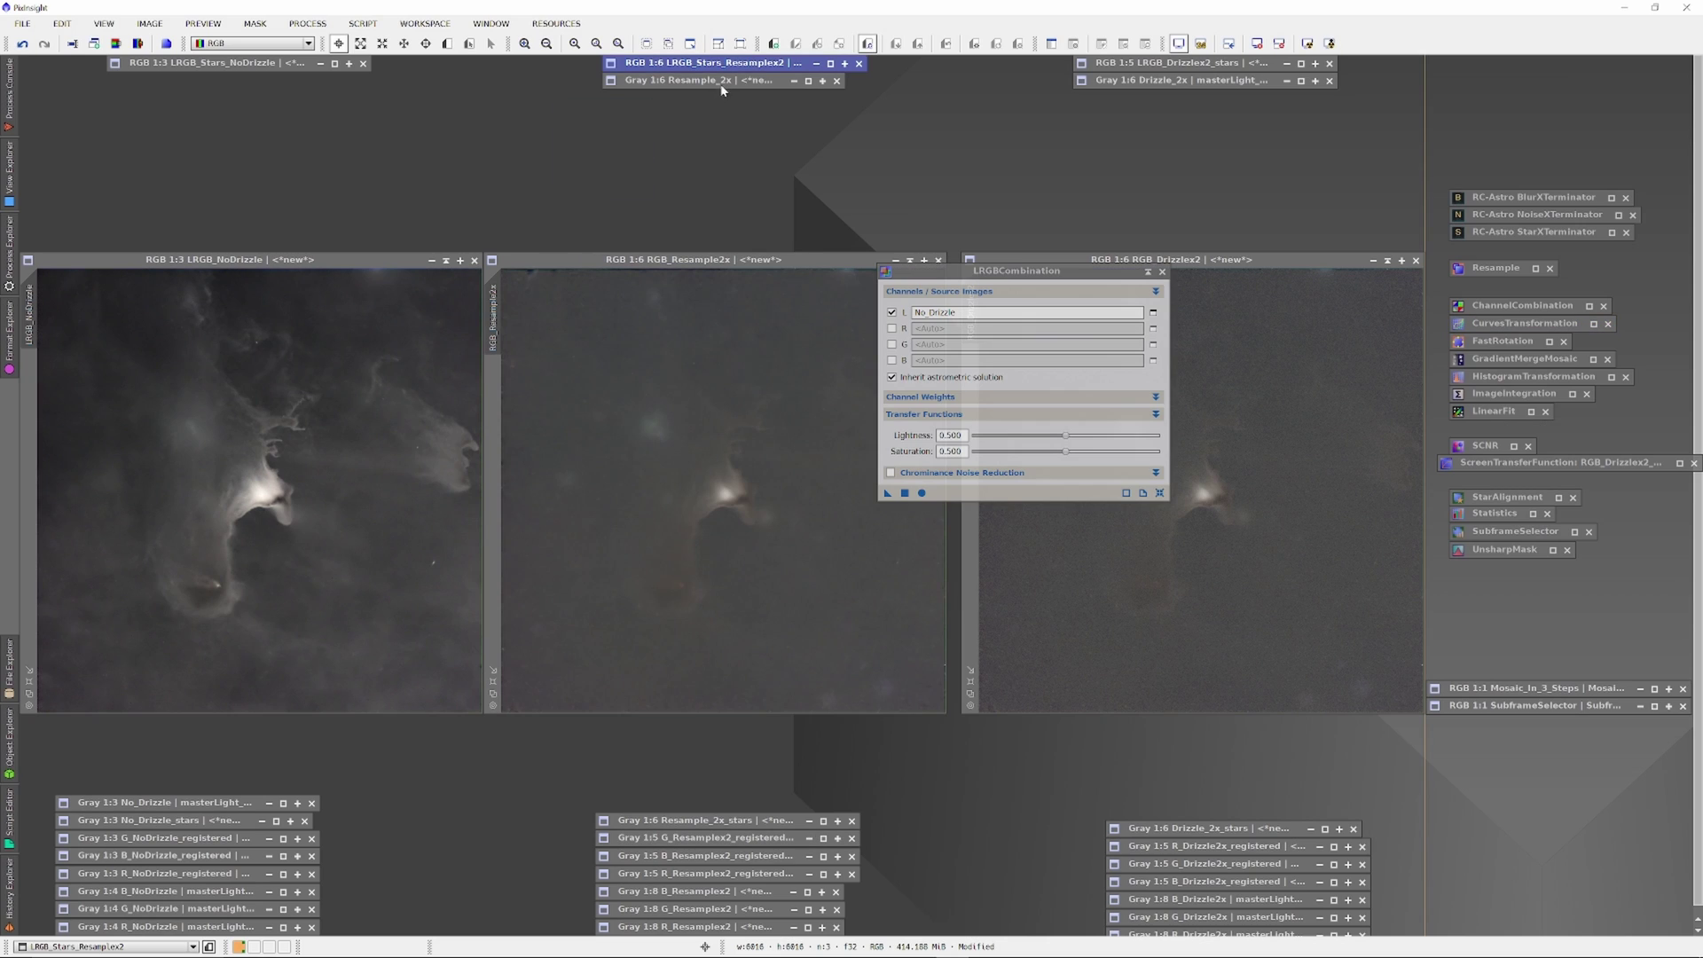
Combine the Resample_2x luminance into RGB_Resample2x and iconize the luminance window
double_click(722, 82)
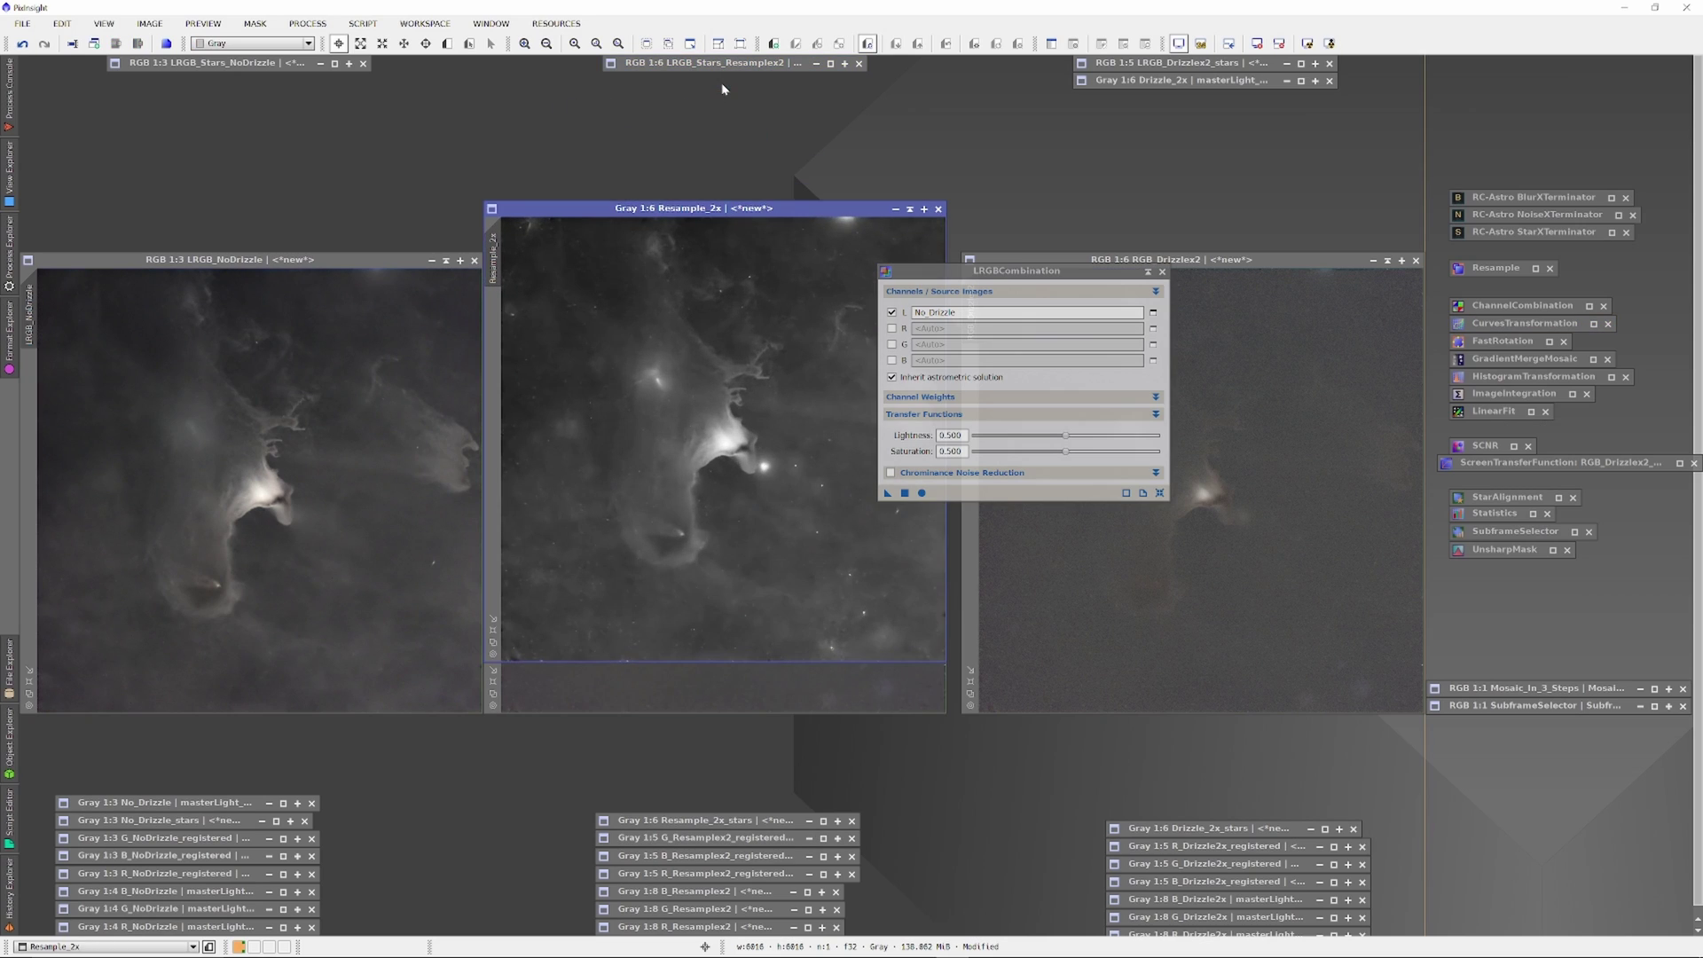
drag(495, 264, 952, 315)
click(888, 494)
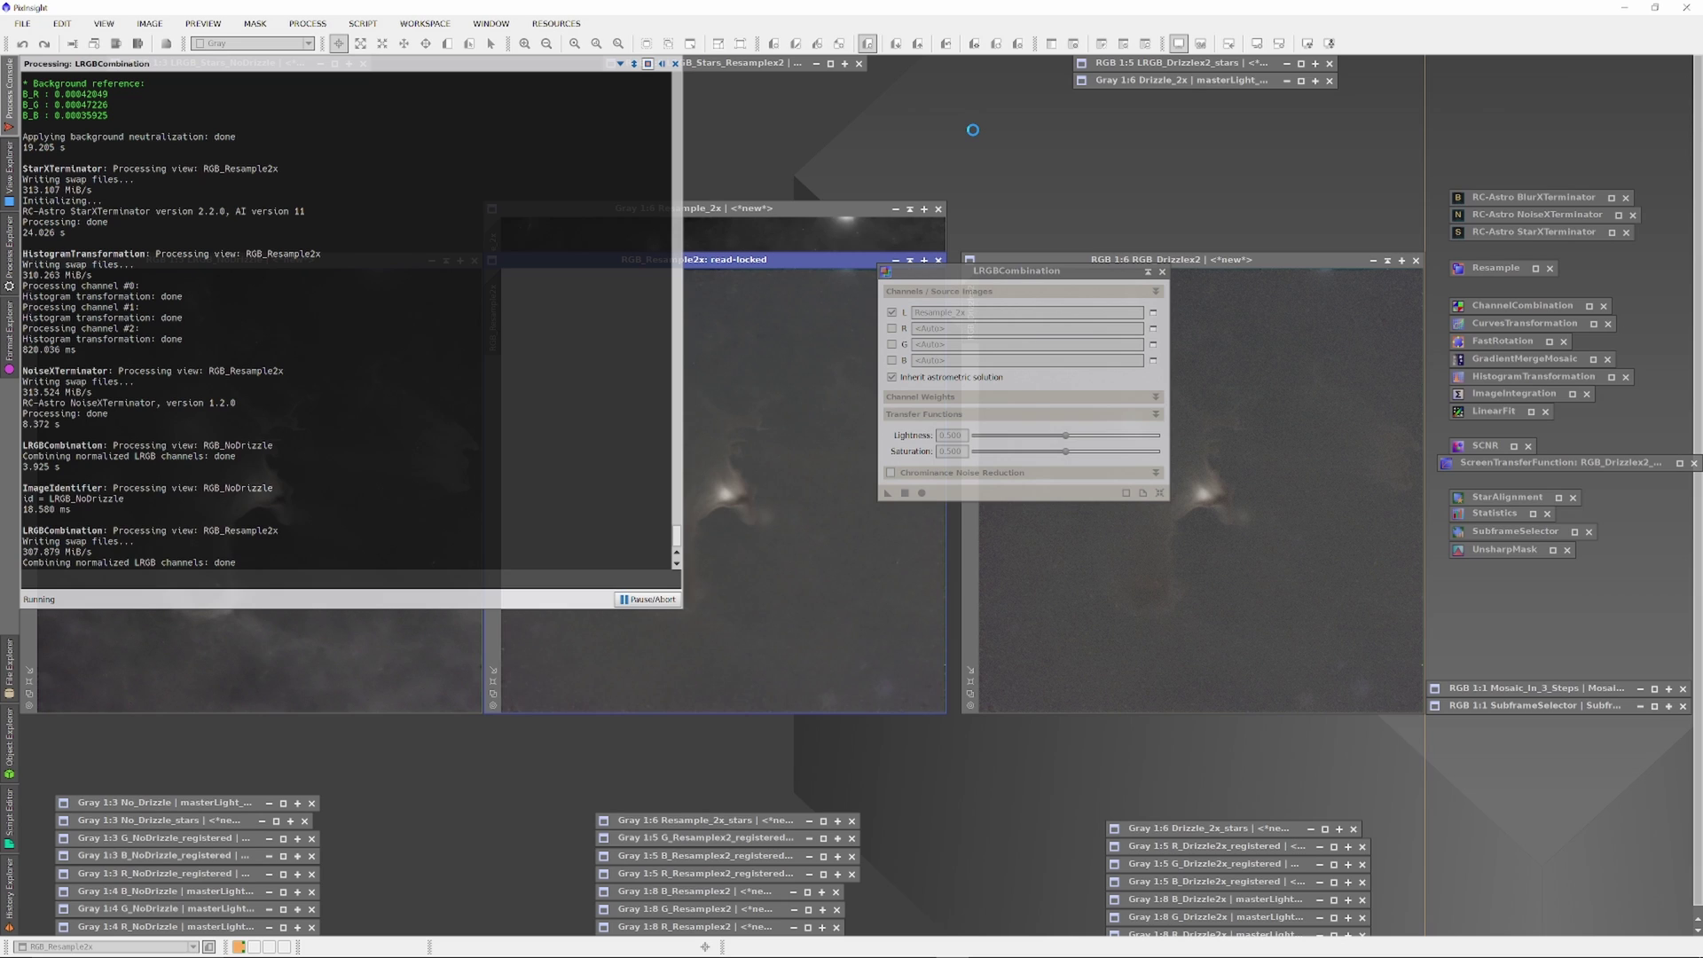
click(909, 208)
drag(727, 89, 719, 810)
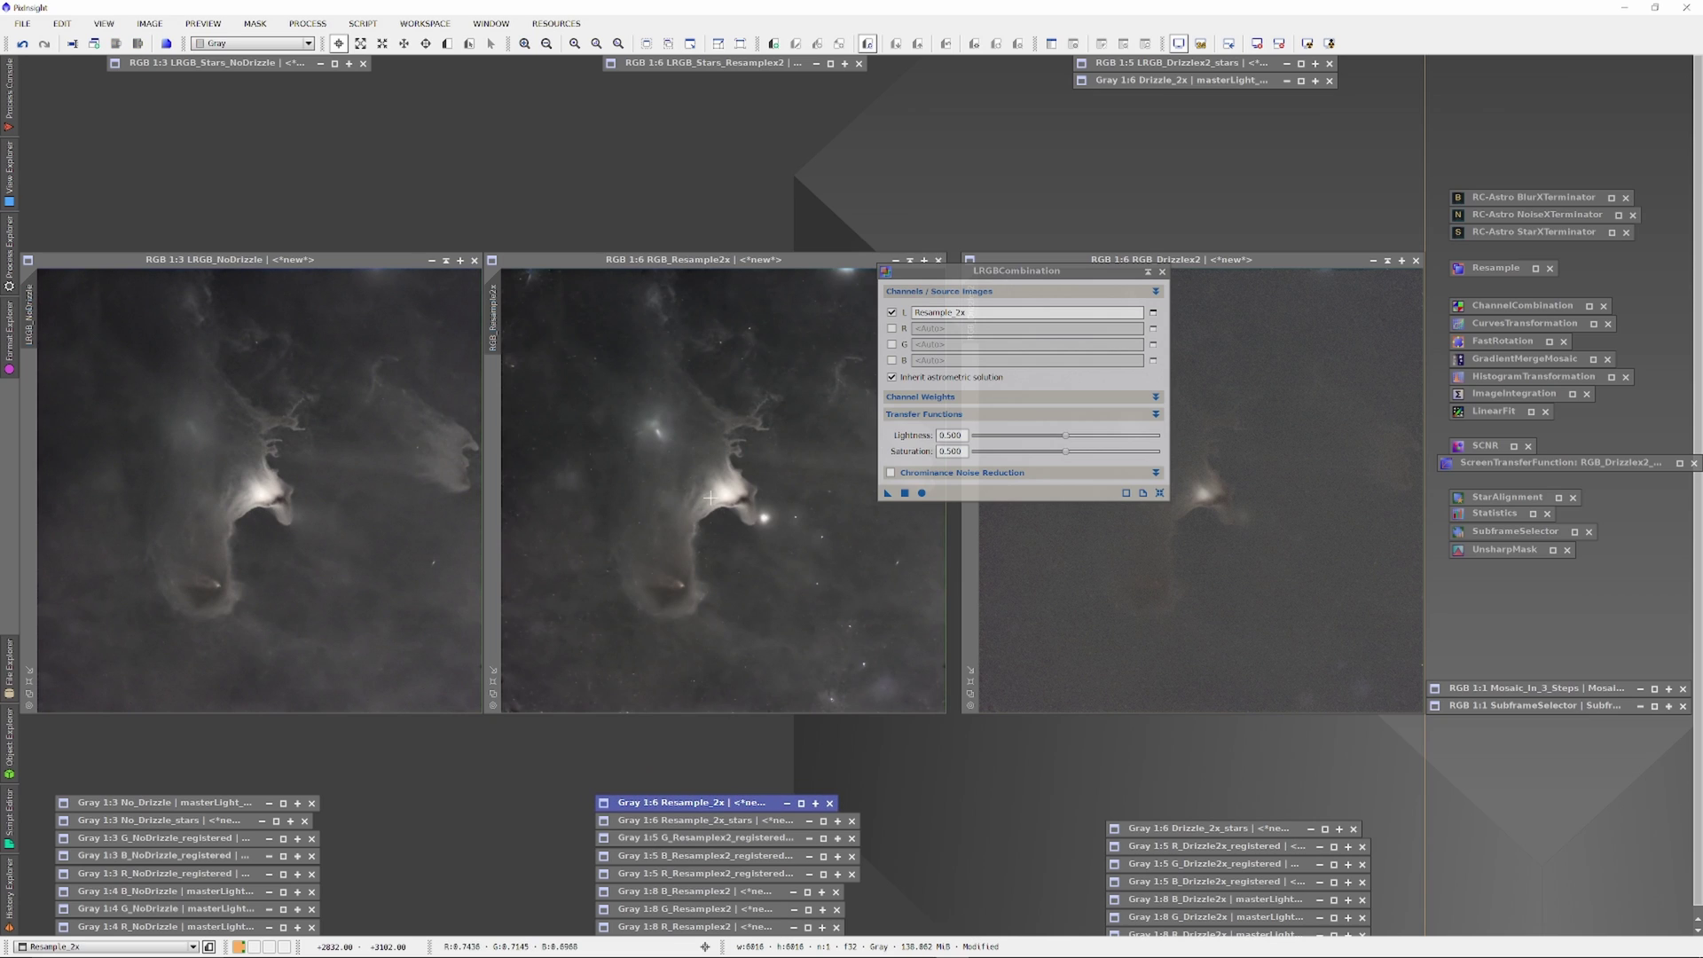
Rename RGB_Resample2x to LRGB_Resample2x via its Identifier
right_click(663, 456)
click(745, 515)
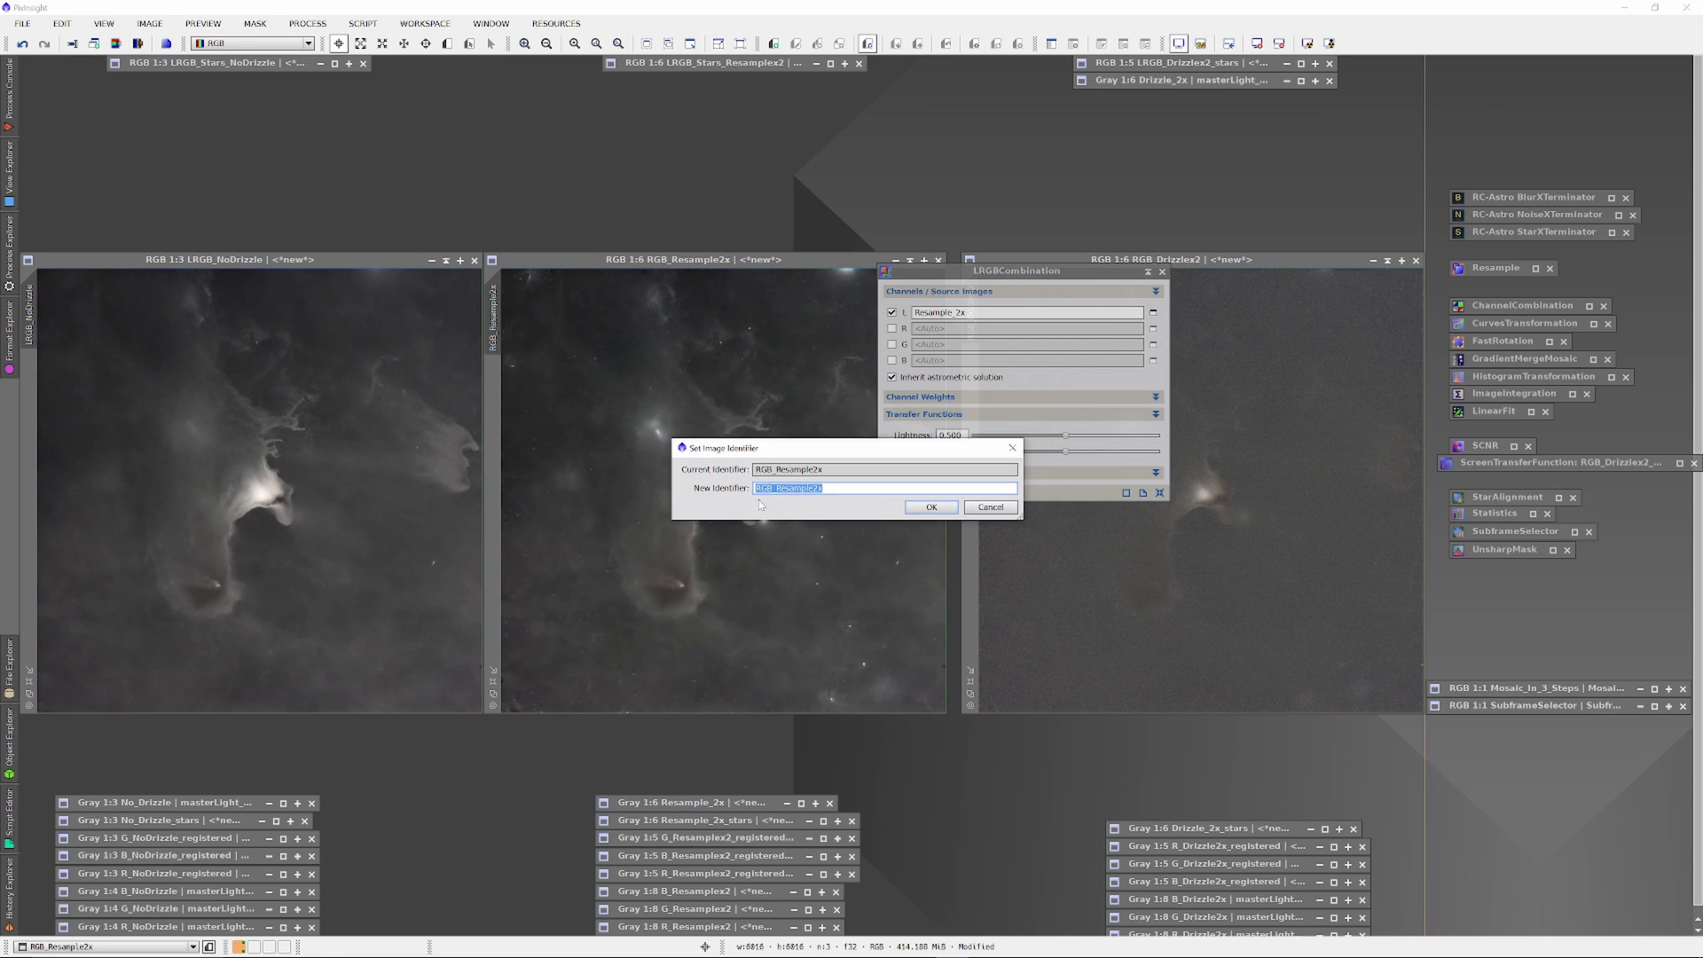
click(759, 470)
text(L)
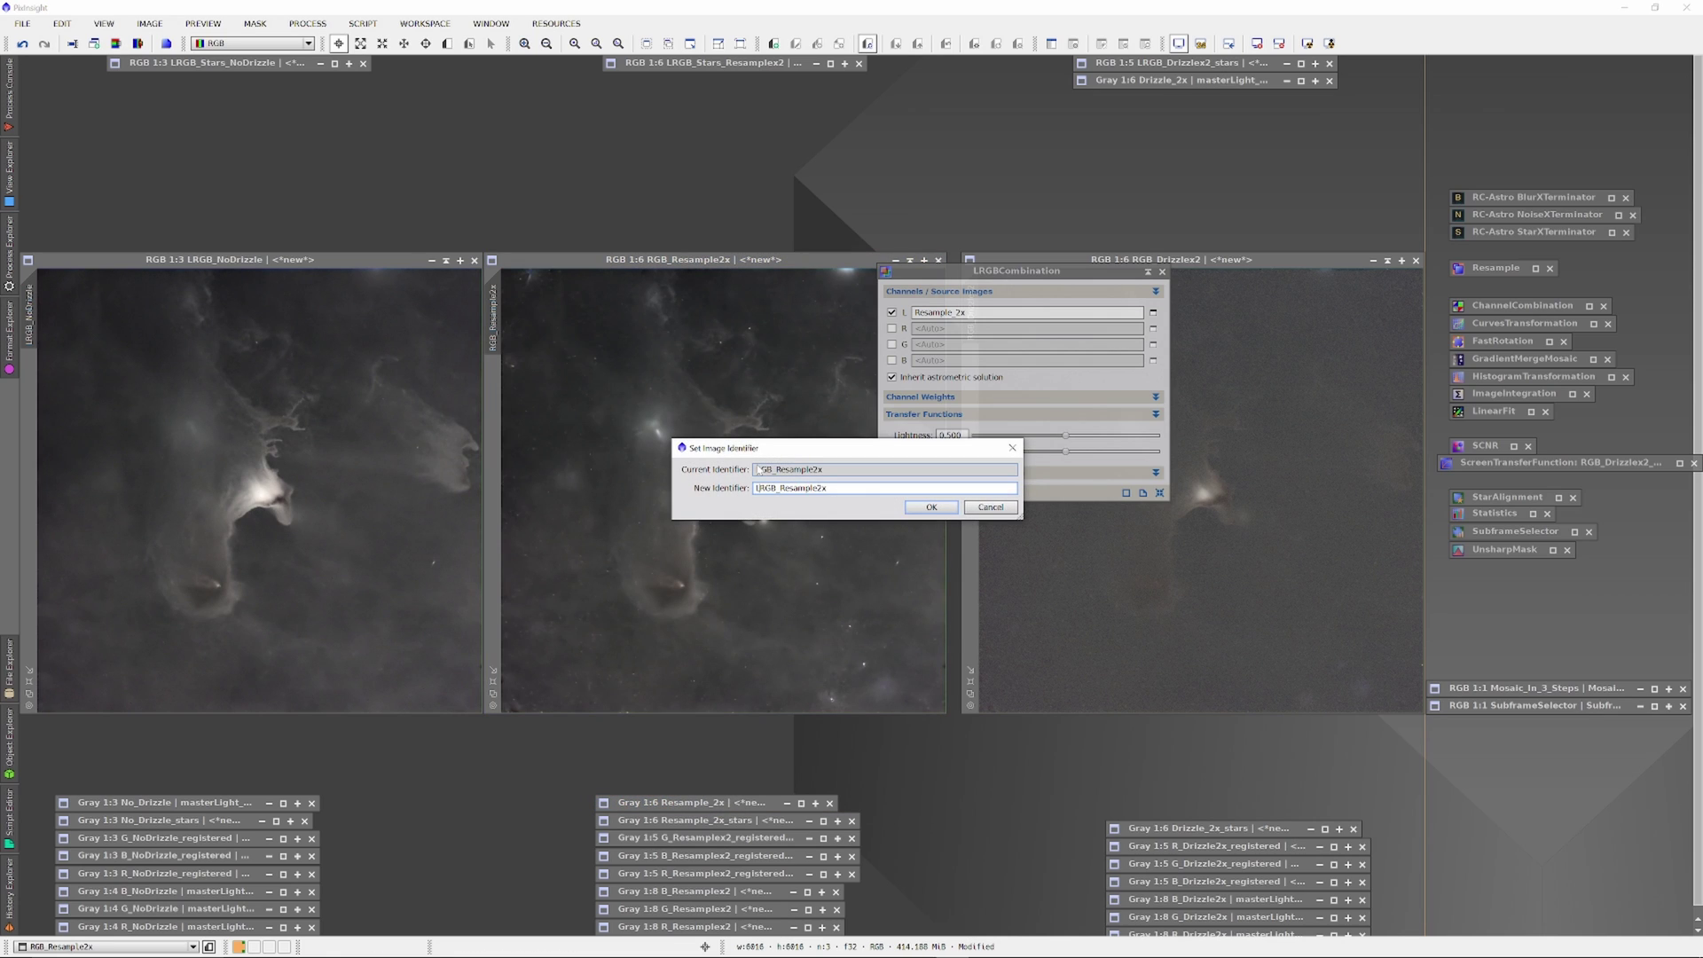
key(Return)
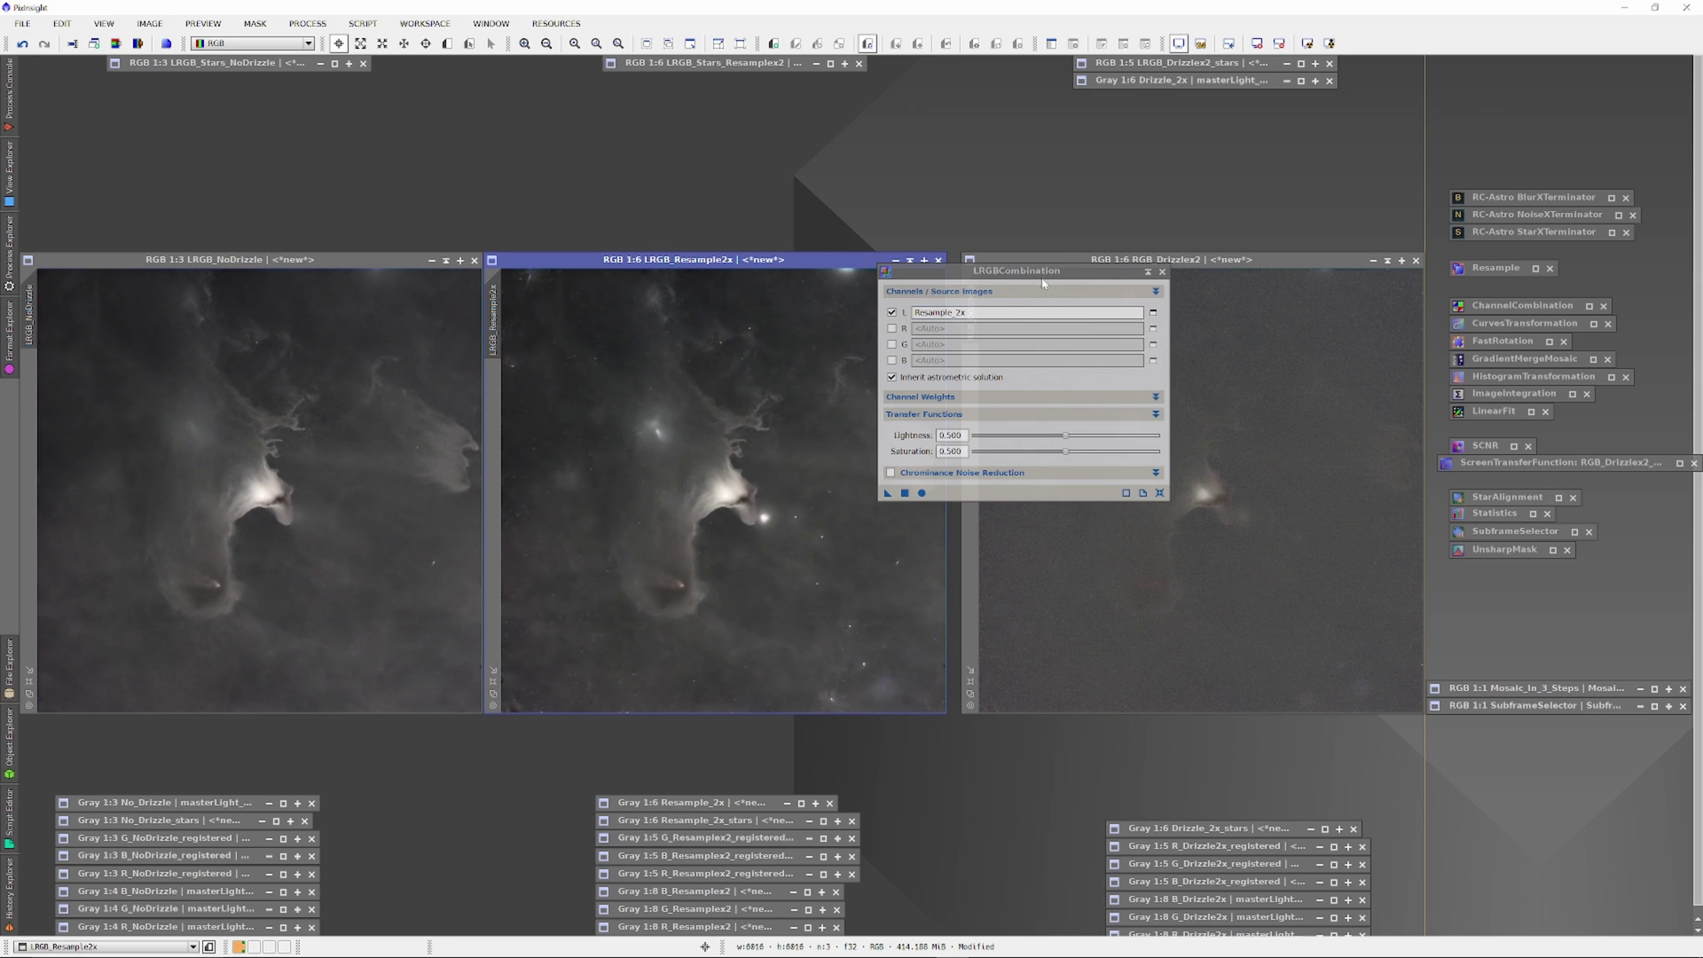
Combine the Drizzle_2x luminance into RGB_Drizzlex2 and iconize the leftover windows
double_click(1164, 81)
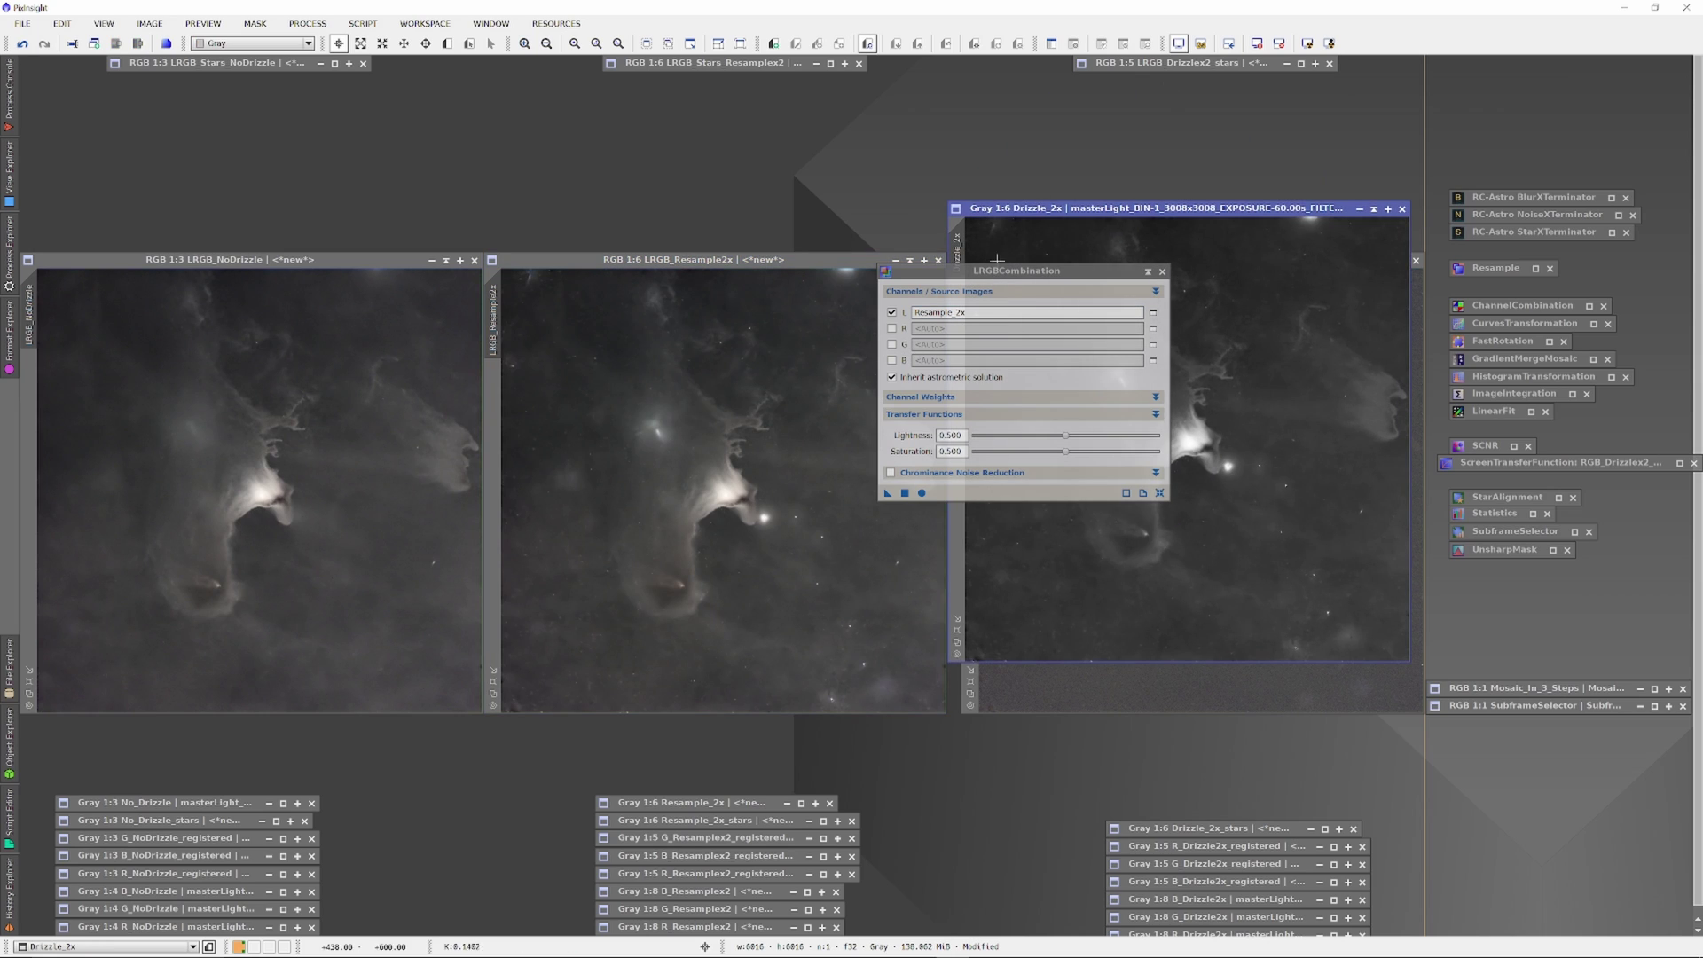
drag(958, 240, 946, 316)
drag(887, 493, 1109, 692)
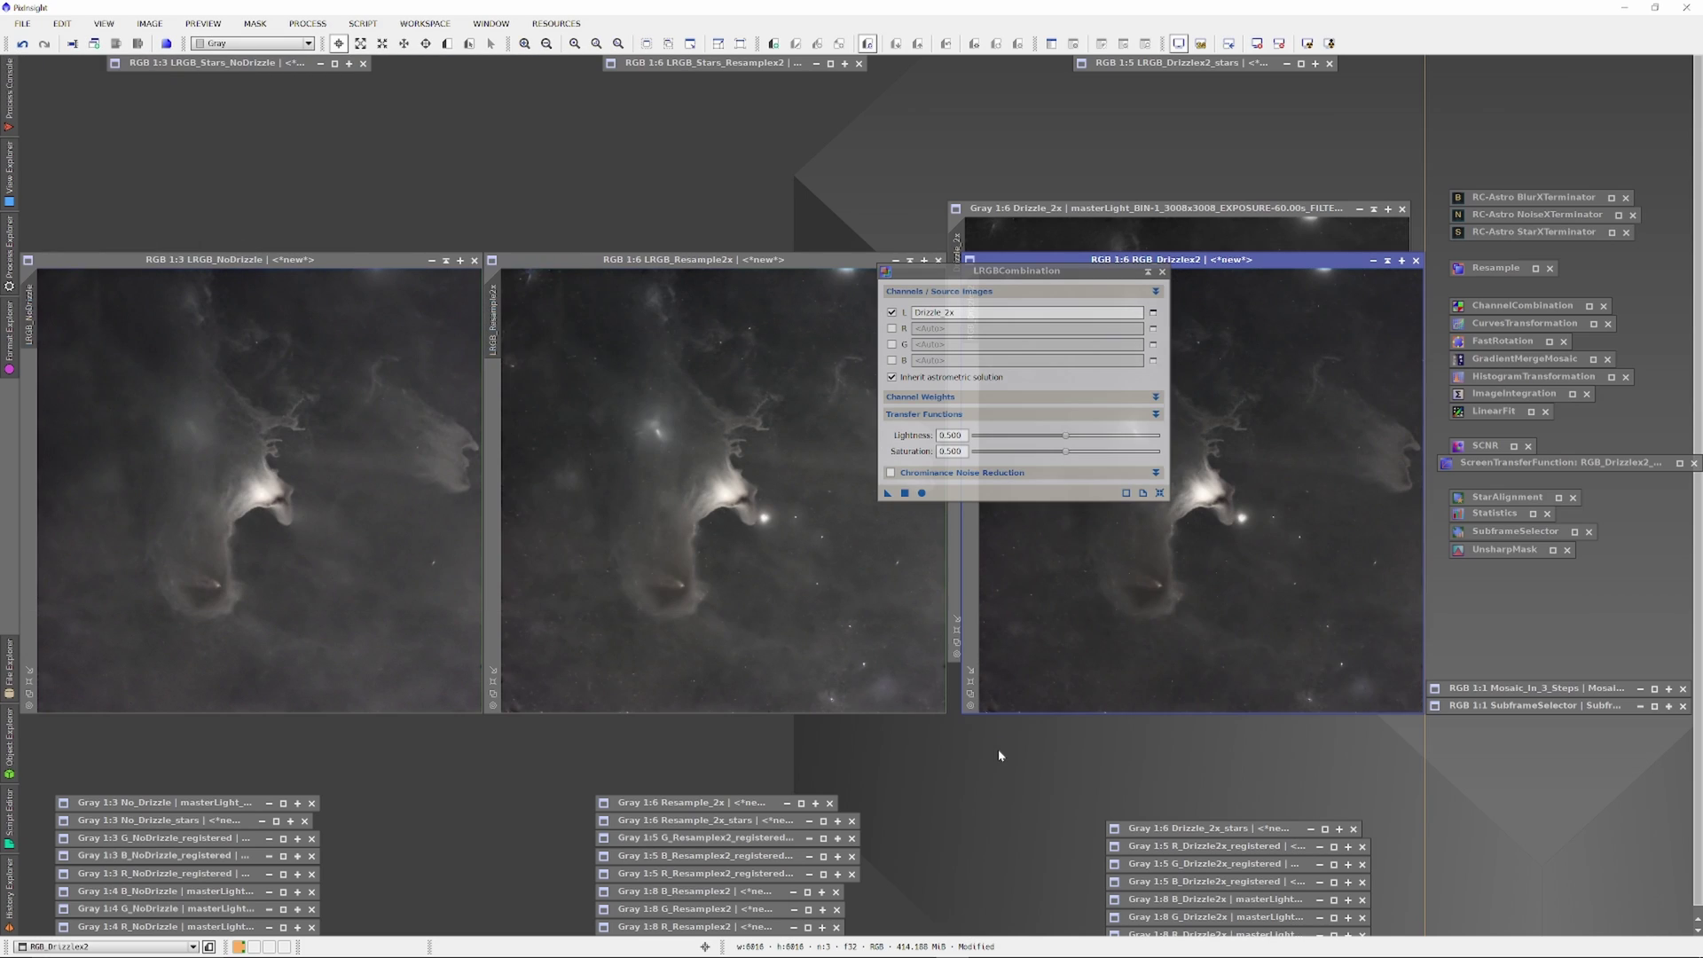
click(1148, 272)
click(1373, 208)
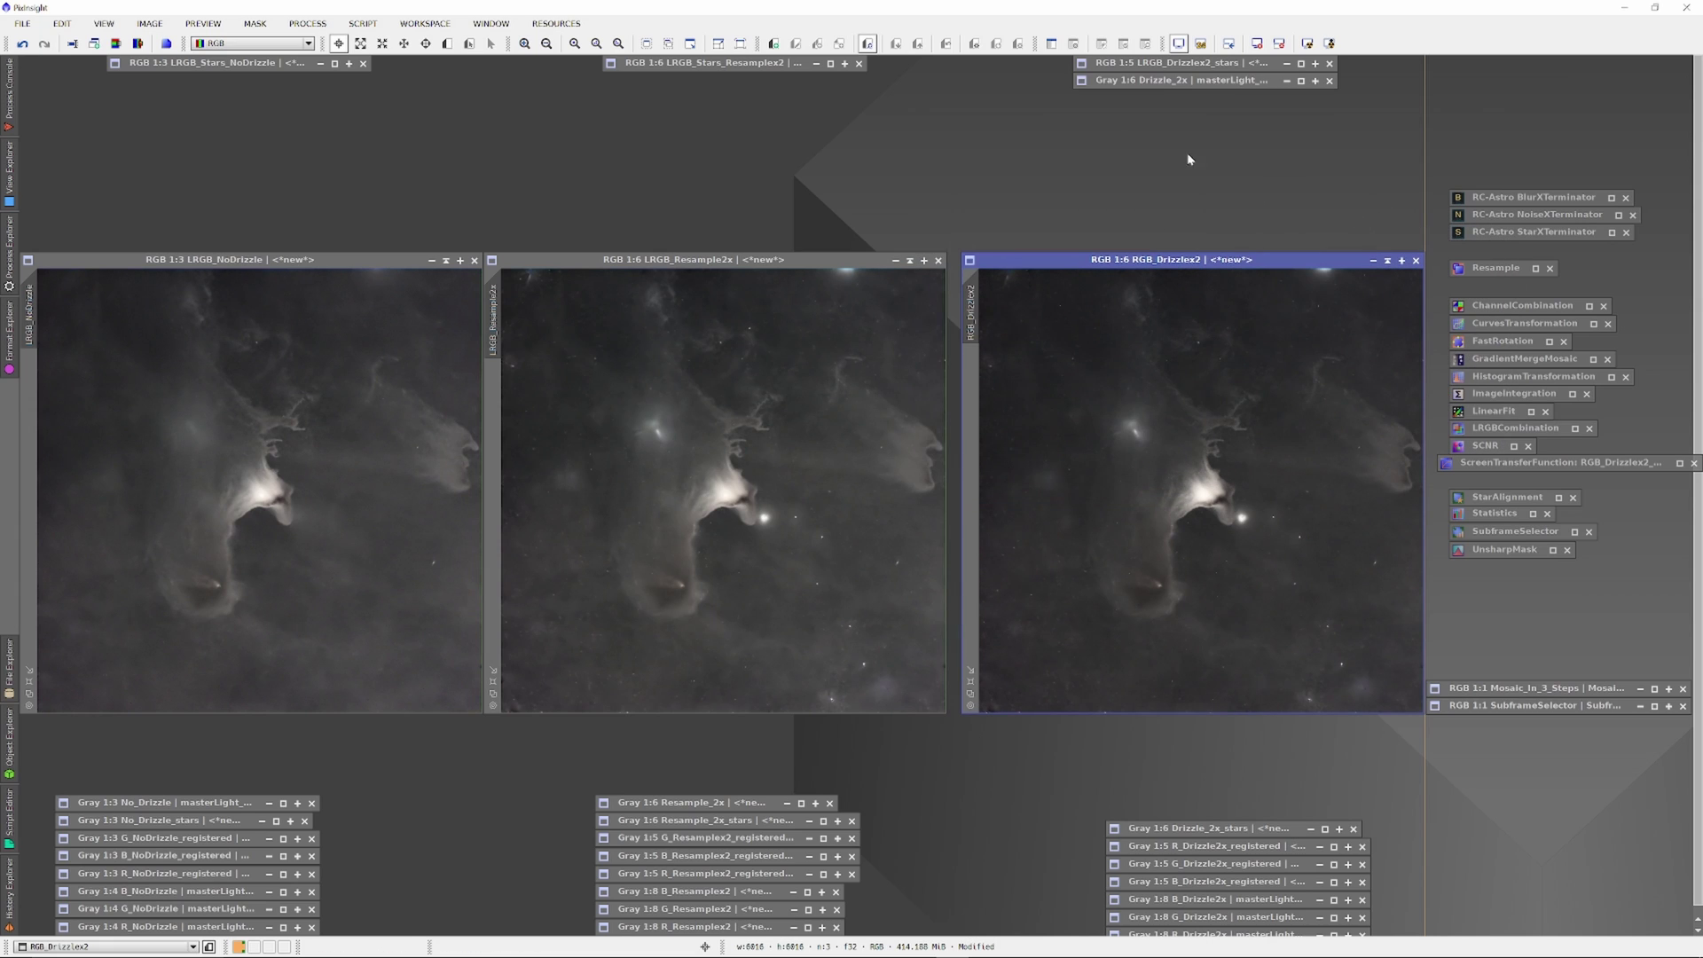
drag(1164, 86, 1199, 816)
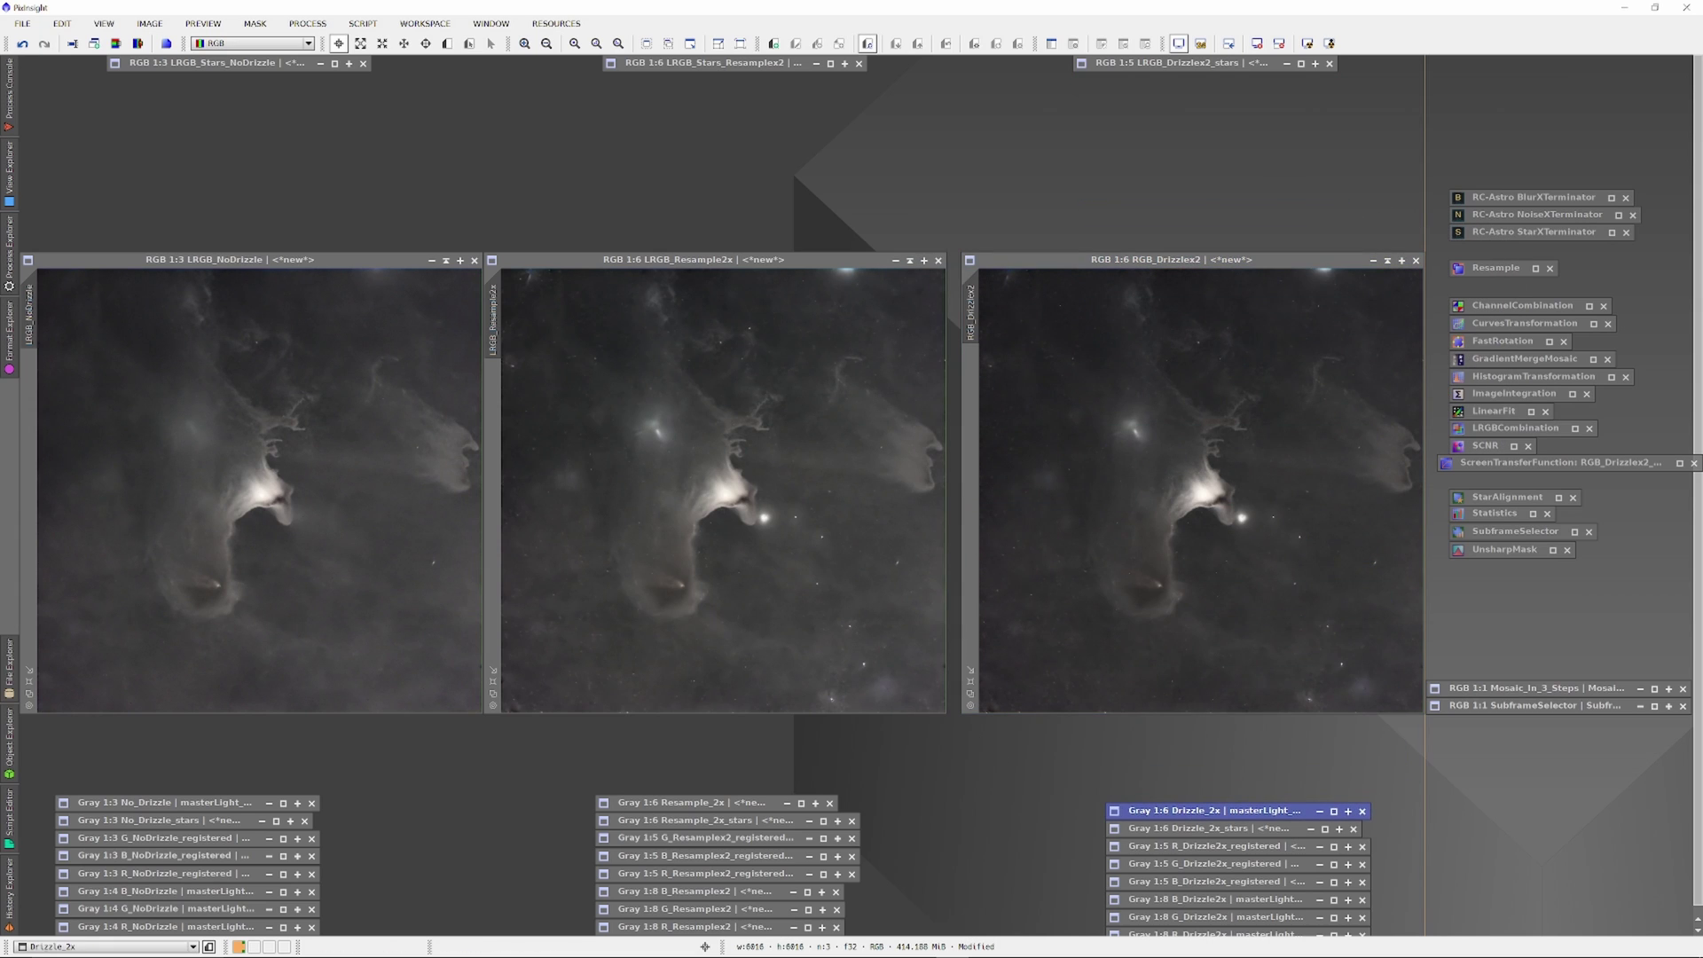